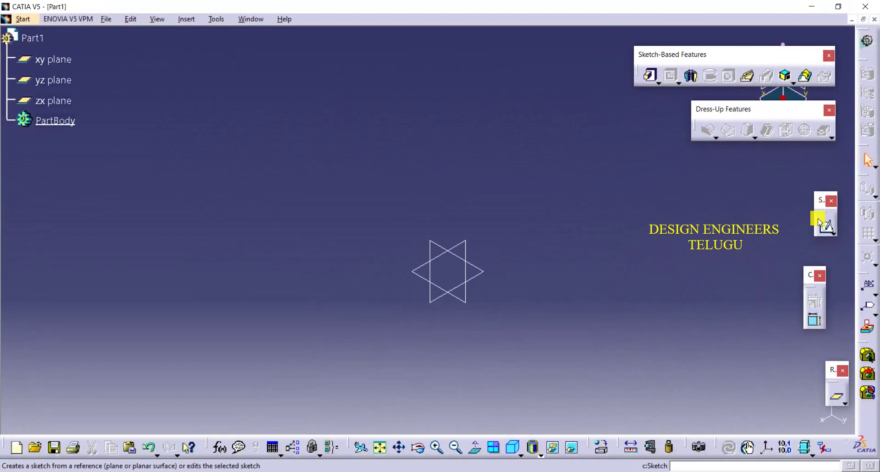
Launch the Sketch tool in Part Design to start a new sketch in Part1
click(819, 222)
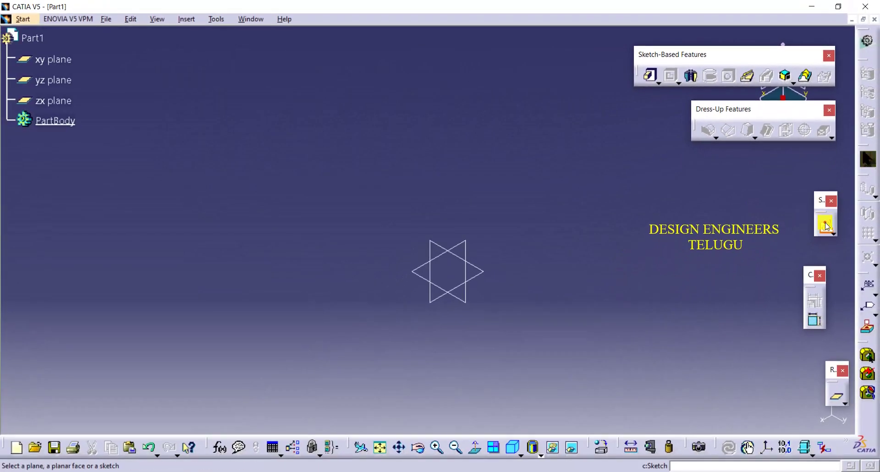
Sketch a centred rectangle at the origin on the xy plane
click(479, 268)
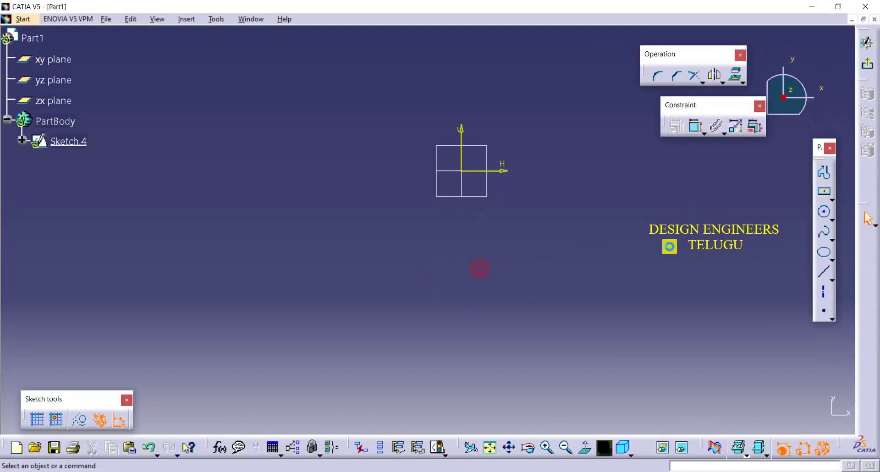
click(830, 203)
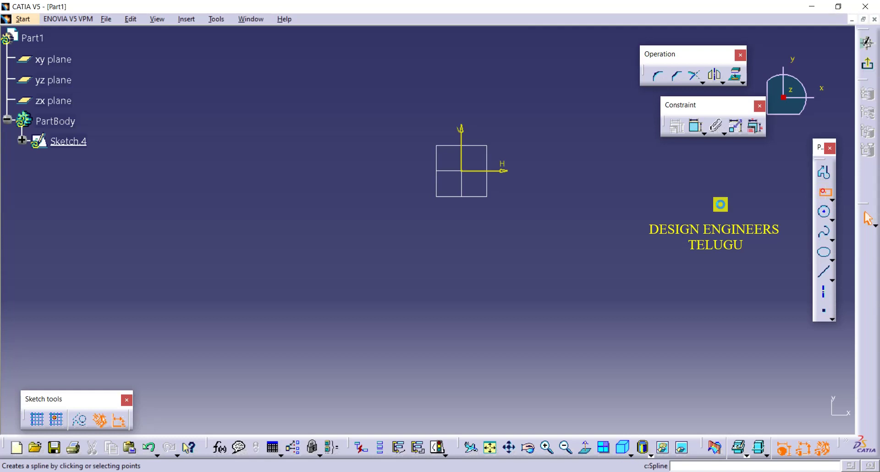
click(461, 172)
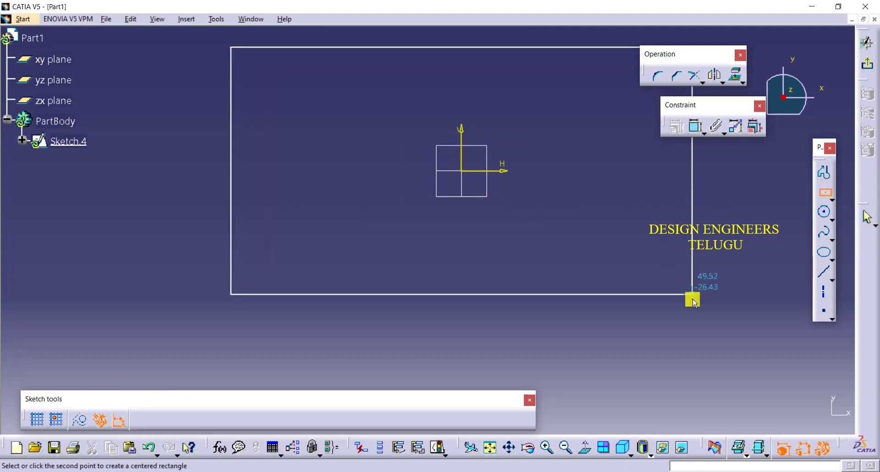
click(693, 299)
click(877, 65)
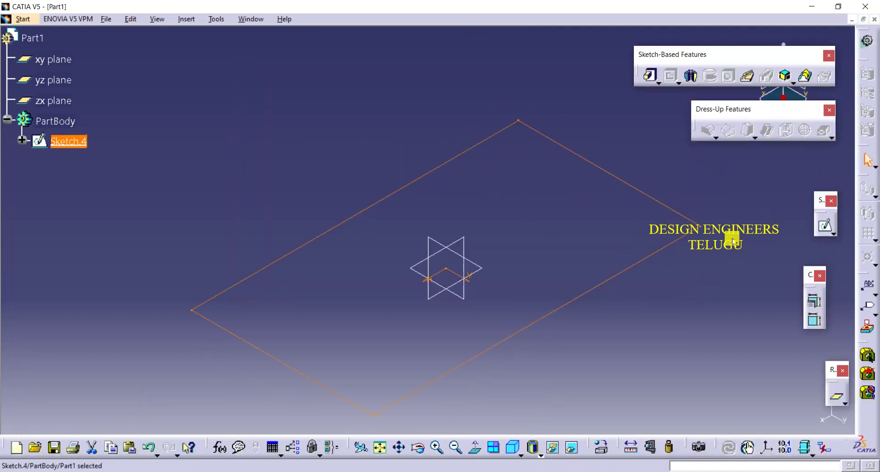
Pad the rectangle 25 mm into a solid block
click(640, 78)
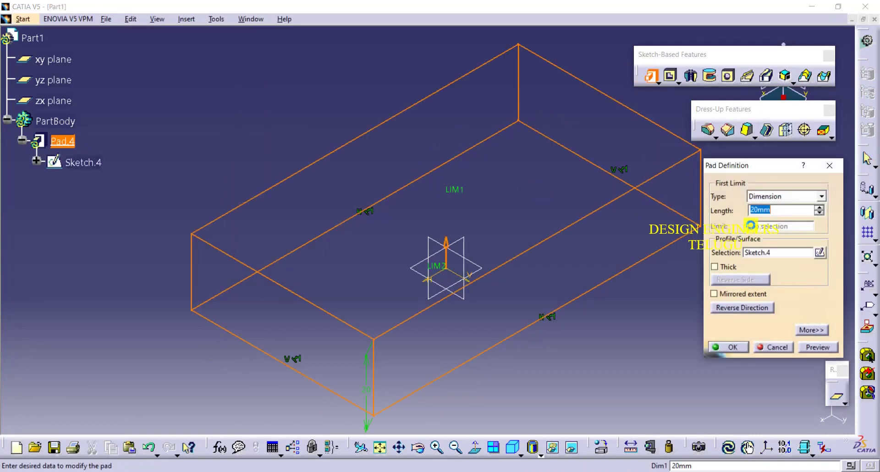
drag(457, 193, 457, 171)
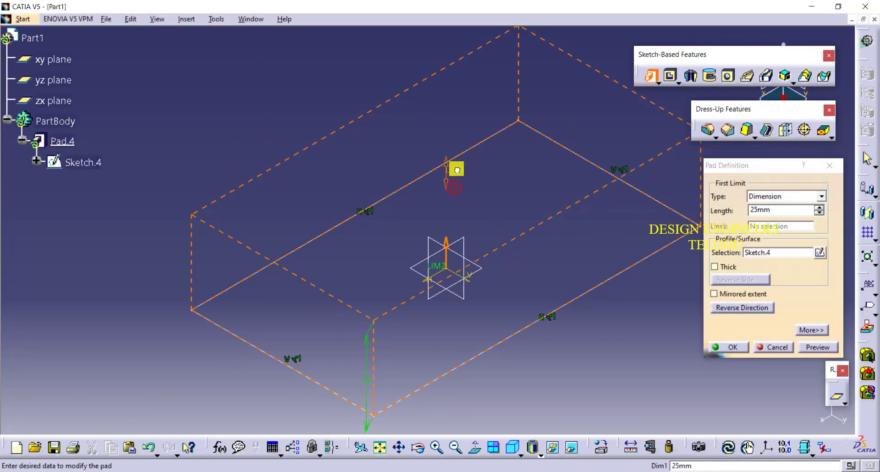
click(729, 345)
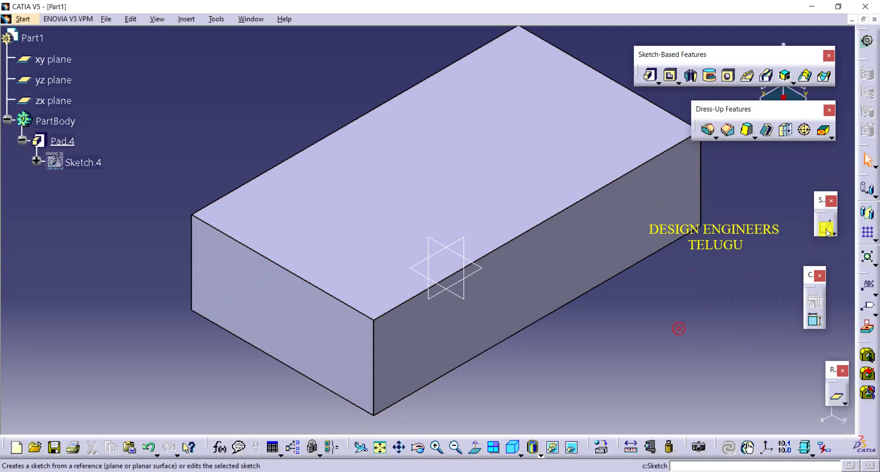
Sketch a circle centred at the origin on the block's top face
click(537, 201)
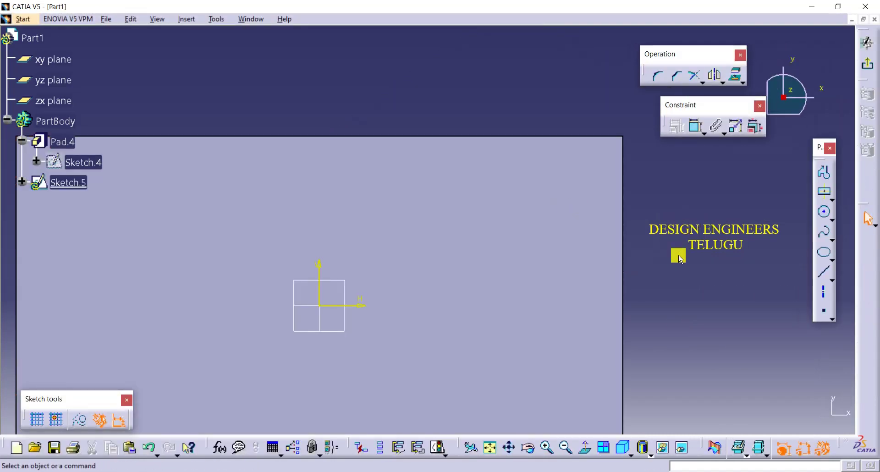
click(825, 212)
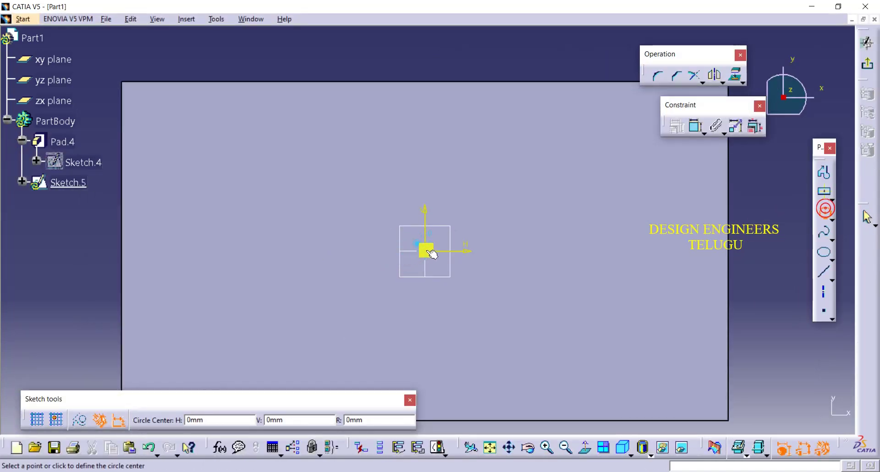
click(426, 251)
click(533, 296)
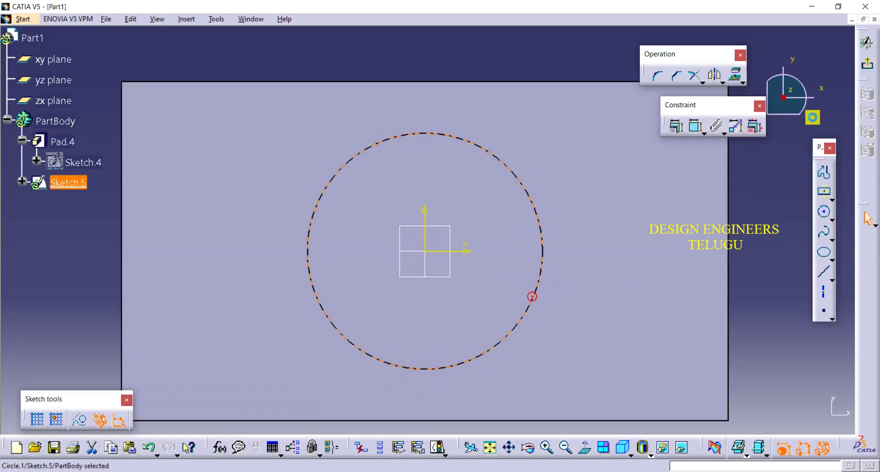
click(826, 85)
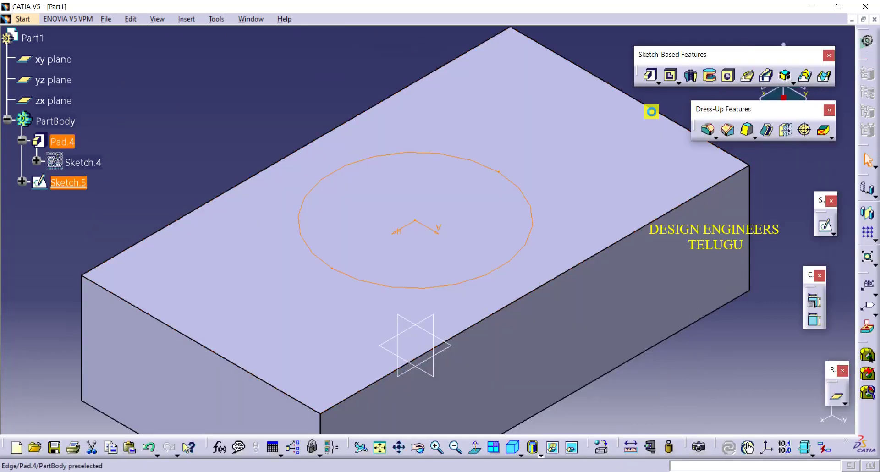
Pad the circle 18 mm into a cylinder, then turn the part around
click(650, 74)
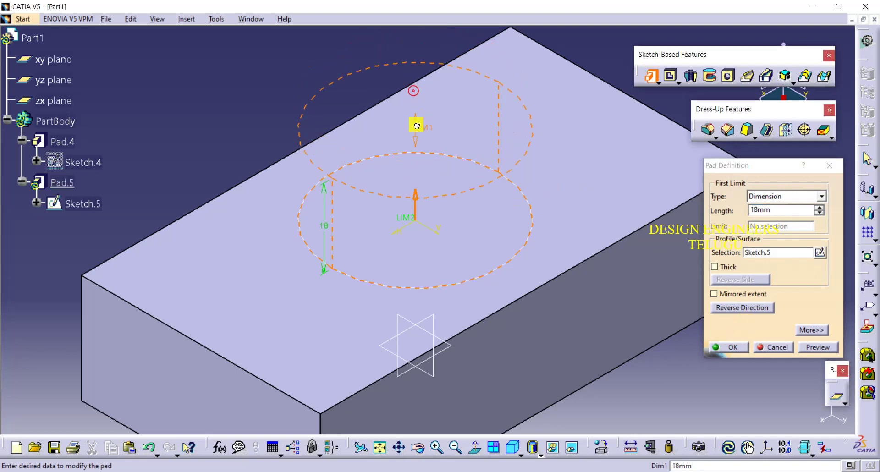
click(729, 347)
middle_drag(693, 362, 571, 124)
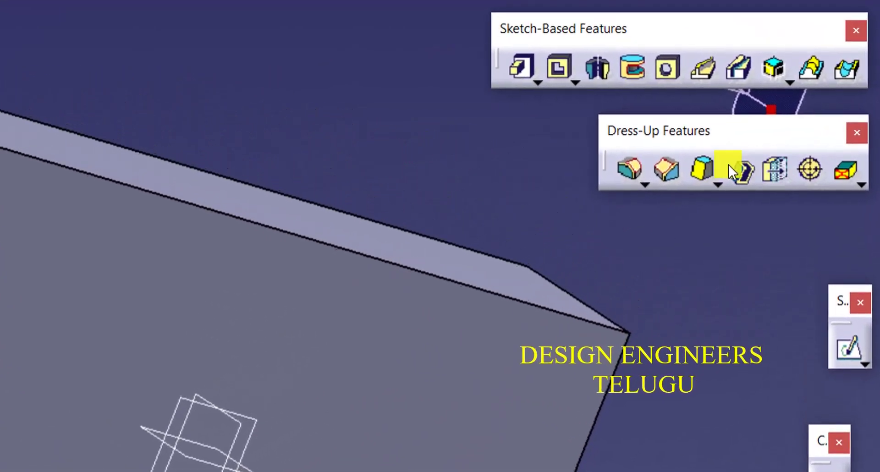
Shell the part at 6 mm inside and 2 mm outside, removing face Pad.5\Face.10
click(749, 160)
click(173, 341)
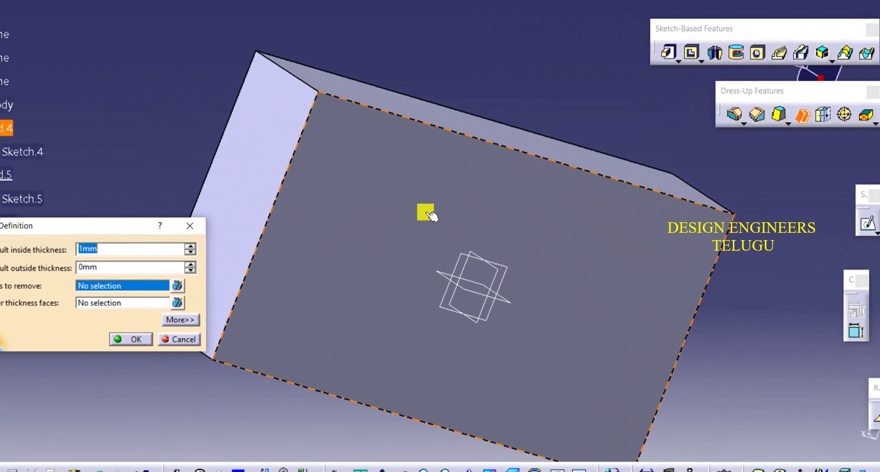
click(180, 346)
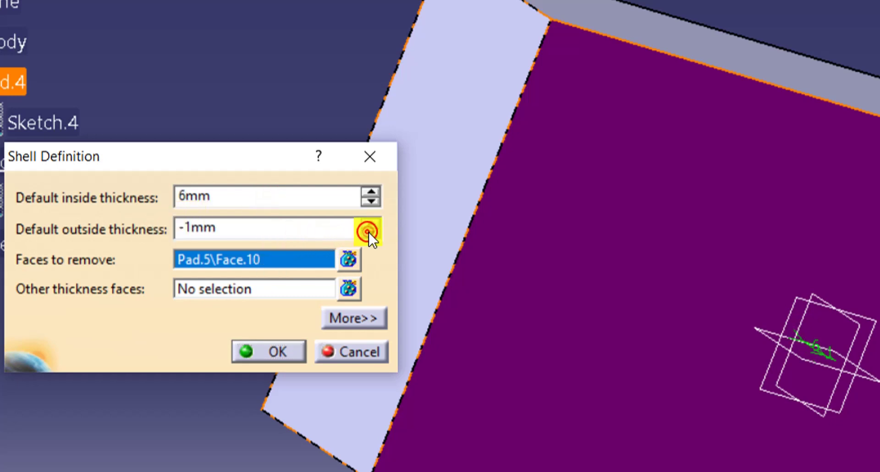
click(378, 221)
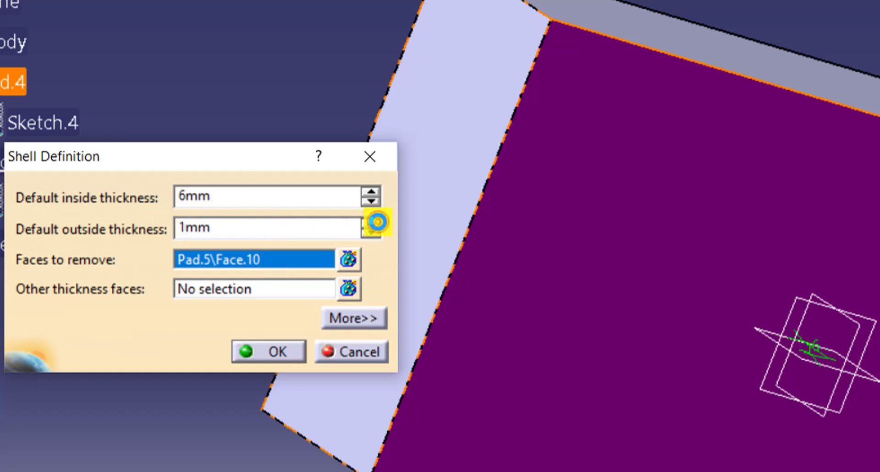
click(378, 222)
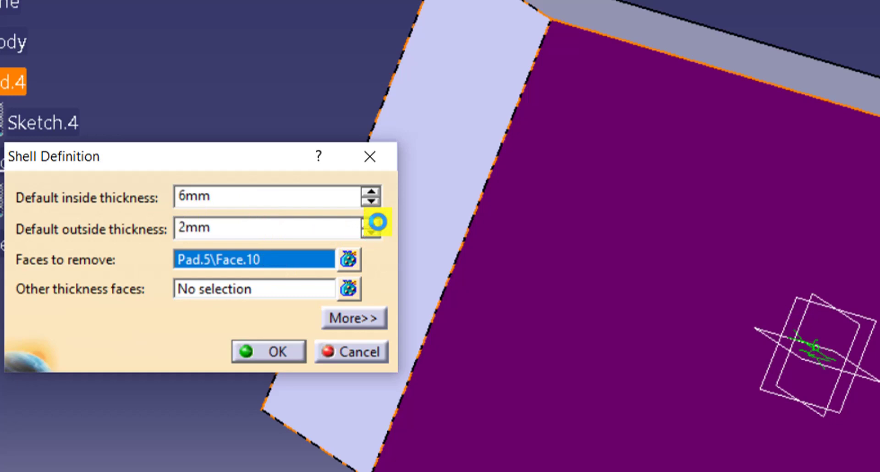
click(277, 352)
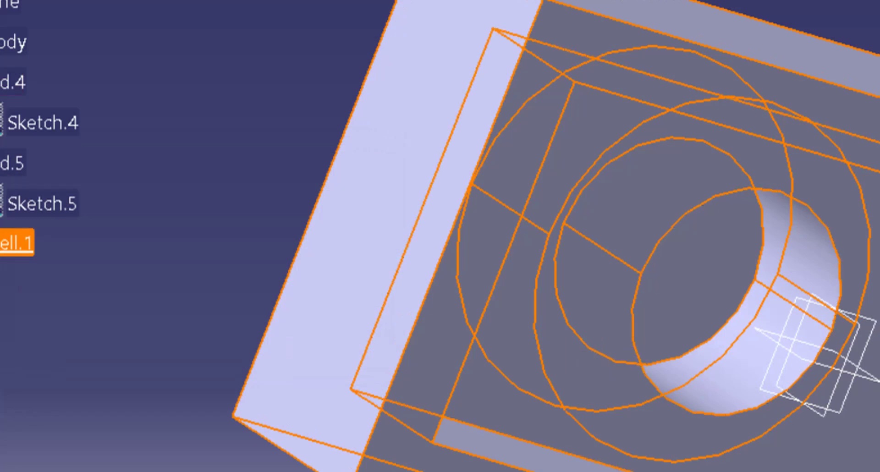
Change the shell's inside thickness to 2 mm
mouse_move(642, 206)
middle_down()
mouse_move(403, 42)
mouse_move(692, 216)
middle_up()
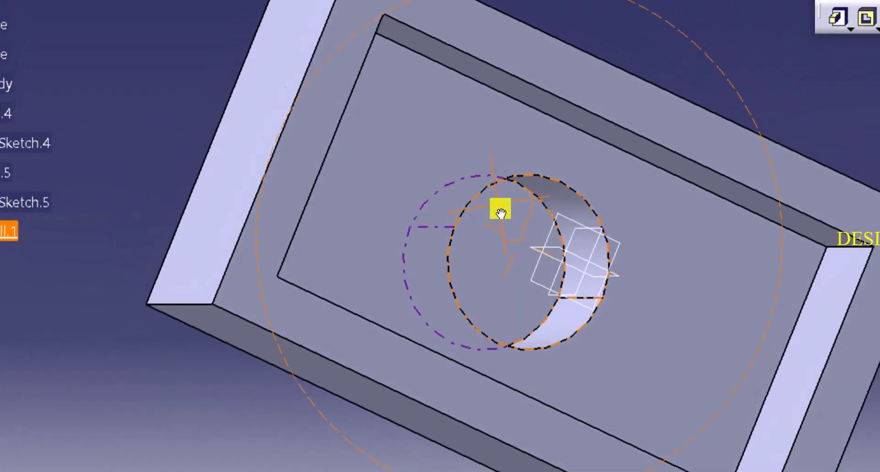
double_click(821, 347)
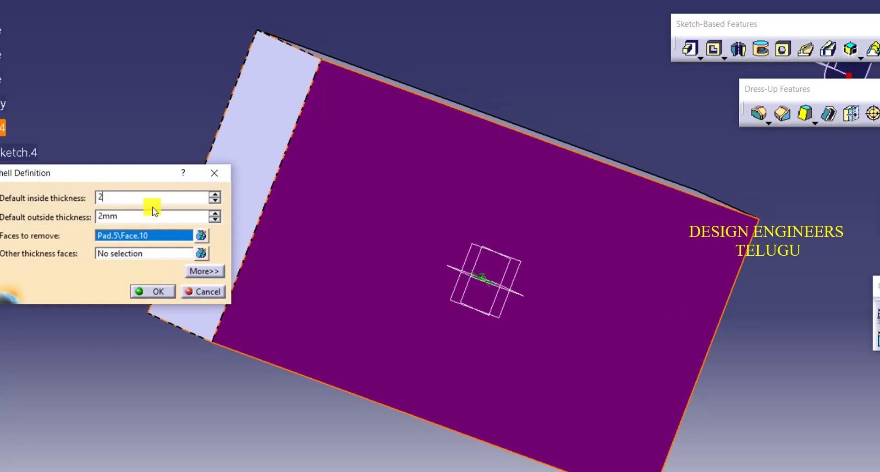
click(165, 297)
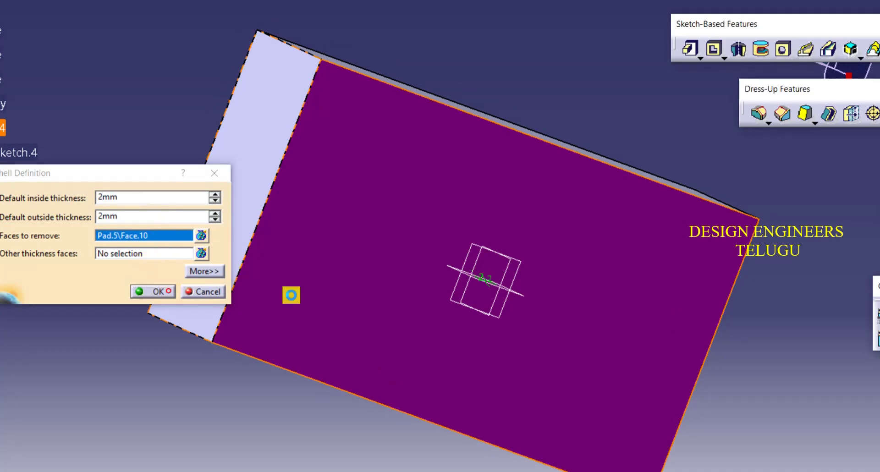
Set the shell's outside thickness to 0 mm, leaving a thin-walled open box
middle_drag(723, 359, 314, 117)
double_click(531, 192)
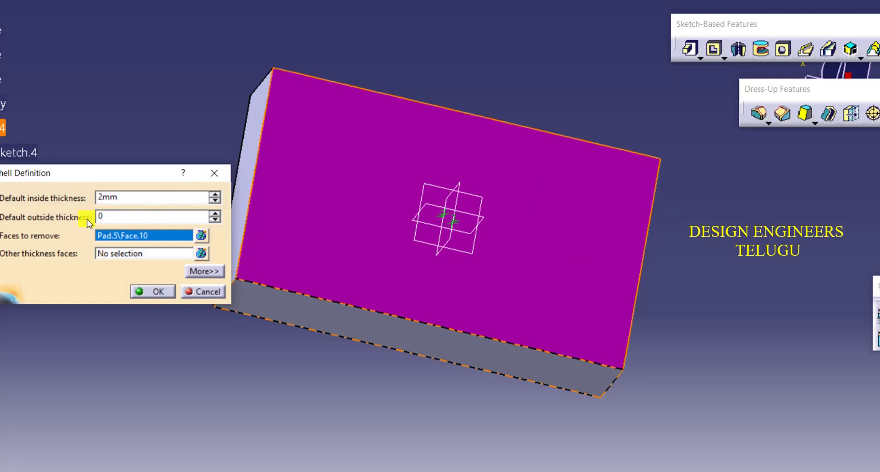
click(141, 293)
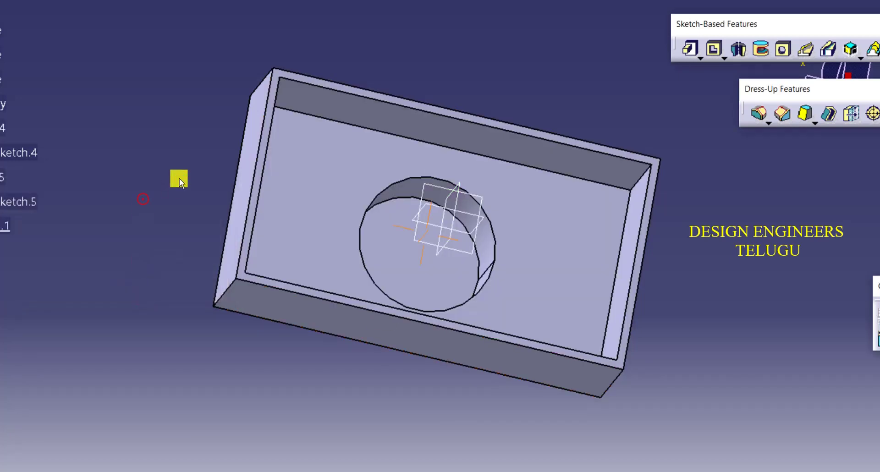
middle_drag(180, 179, 442, 171)
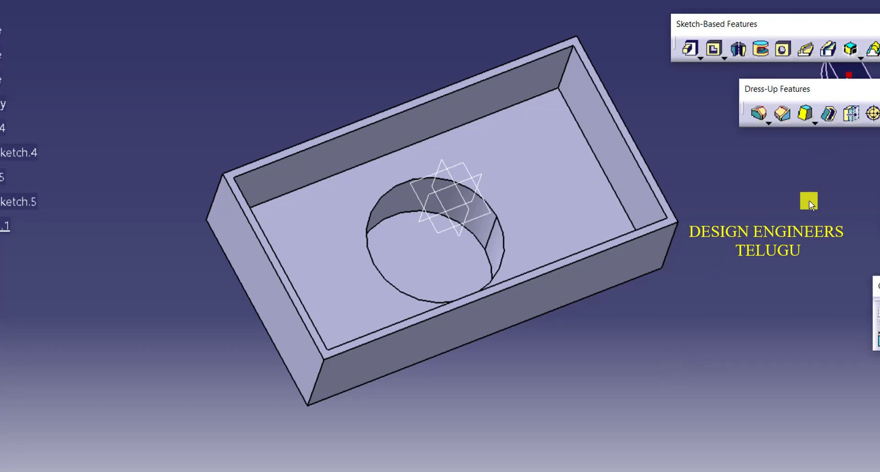
Reopen the Shell.1 definition from the model to edit its thicknesses
double_click(605, 127)
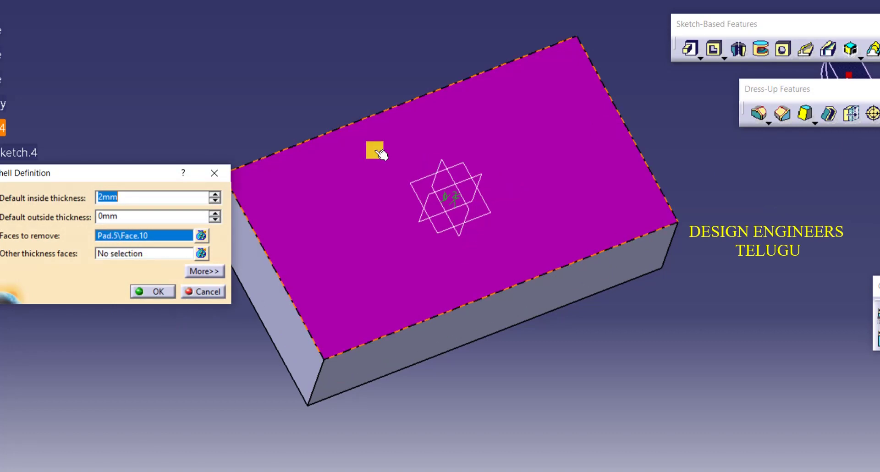
Add the top face as a second removed face of the shell, then reopen Shell.1
middle_drag(469, 143, 547, 369)
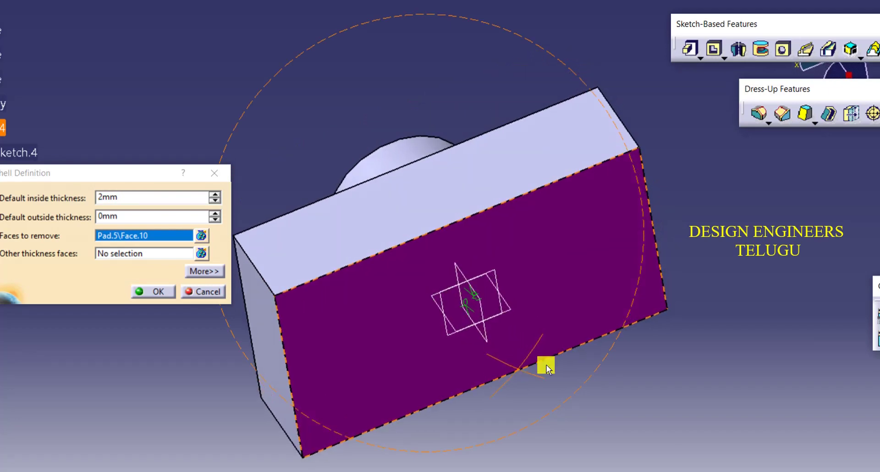
click(430, 223)
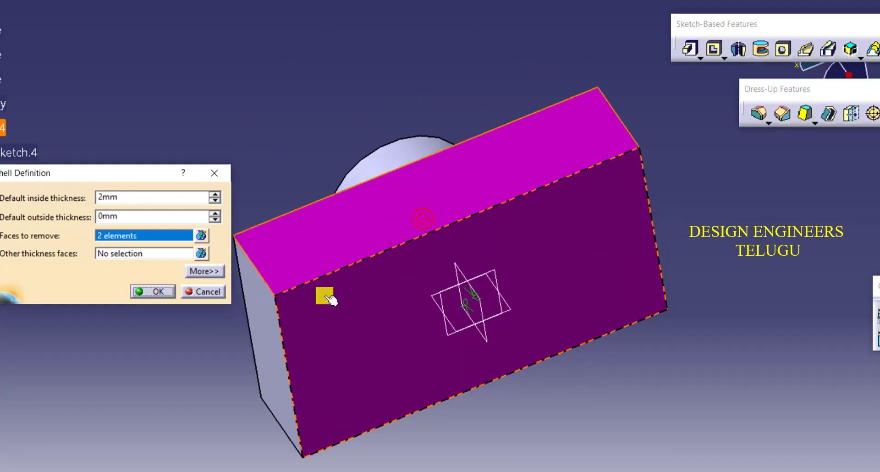
click(155, 288)
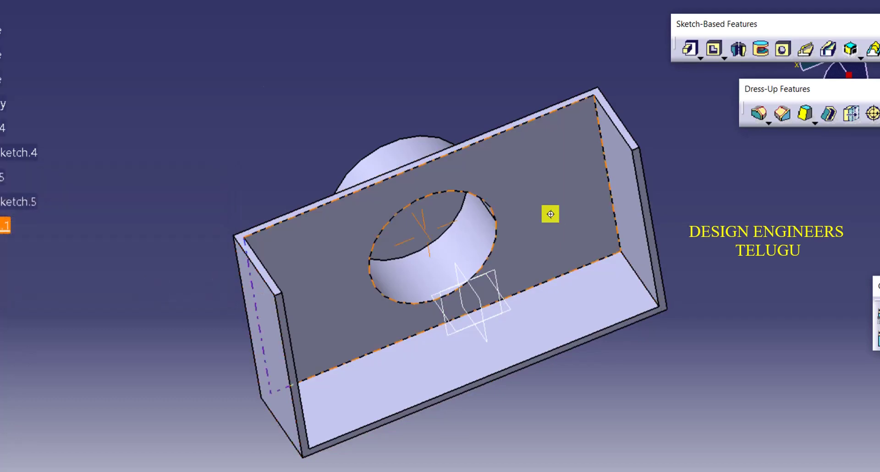
middle_drag(551, 211, 338, 148)
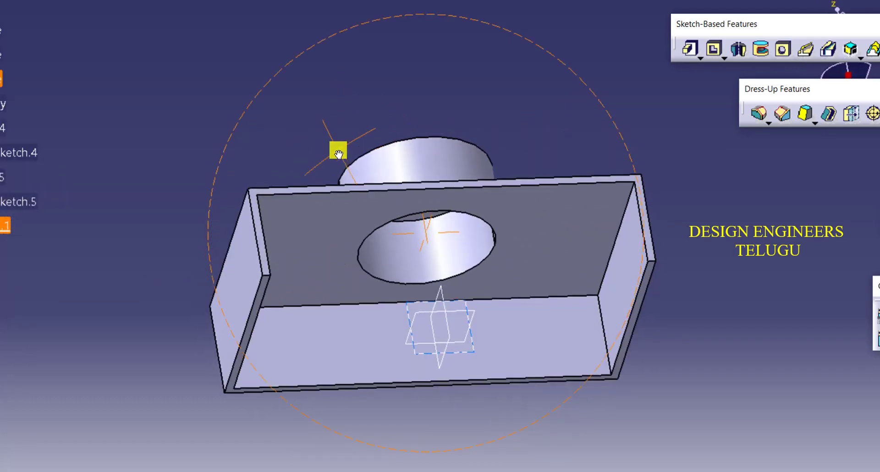
double_click(559, 252)
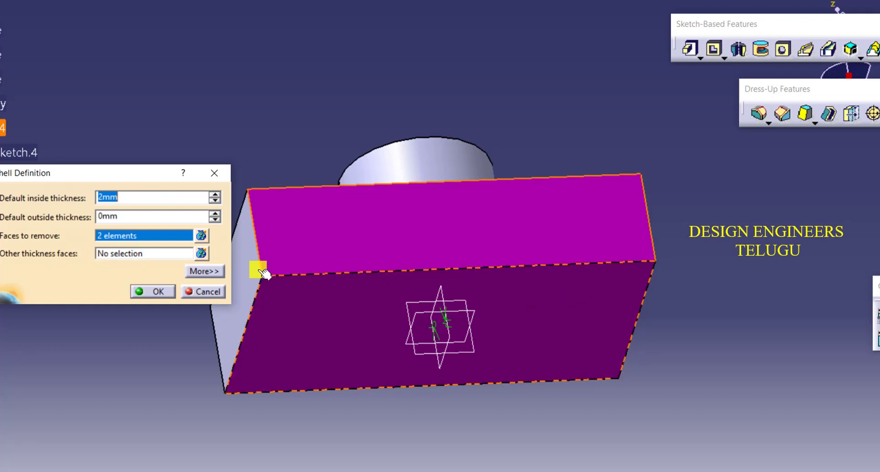
Select the right end wall Pad.5\Face.12 as an other-thickness face in Shell.1
click(163, 292)
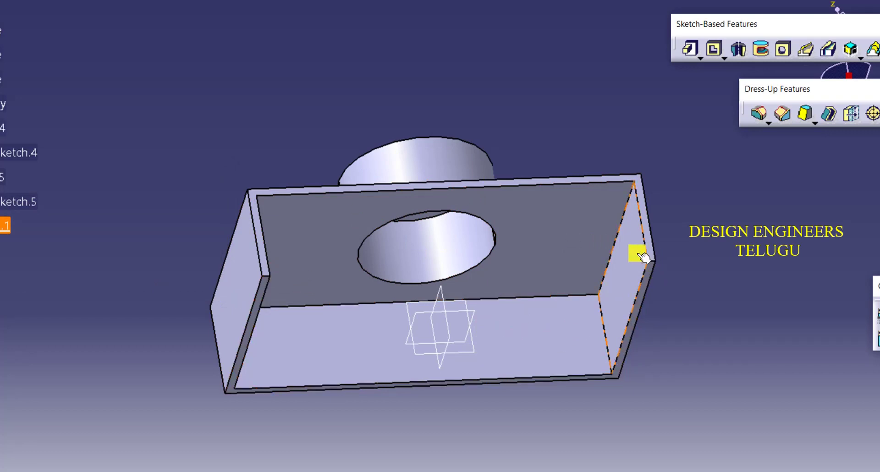
double_click(562, 272)
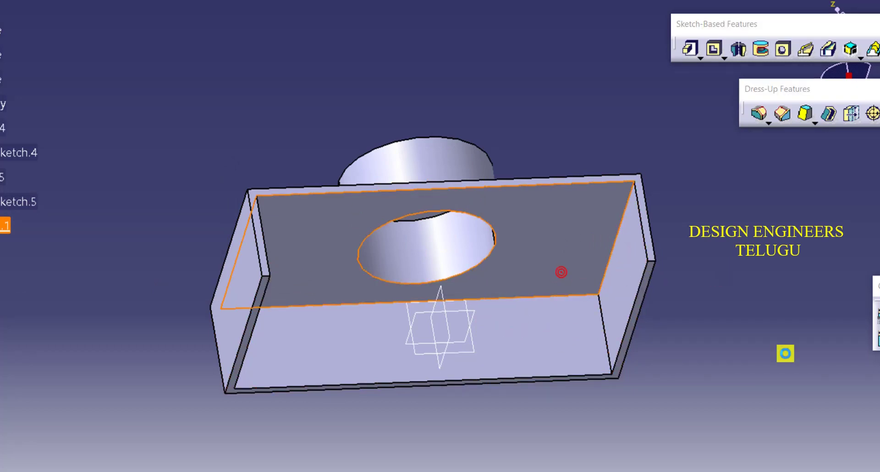
click(123, 254)
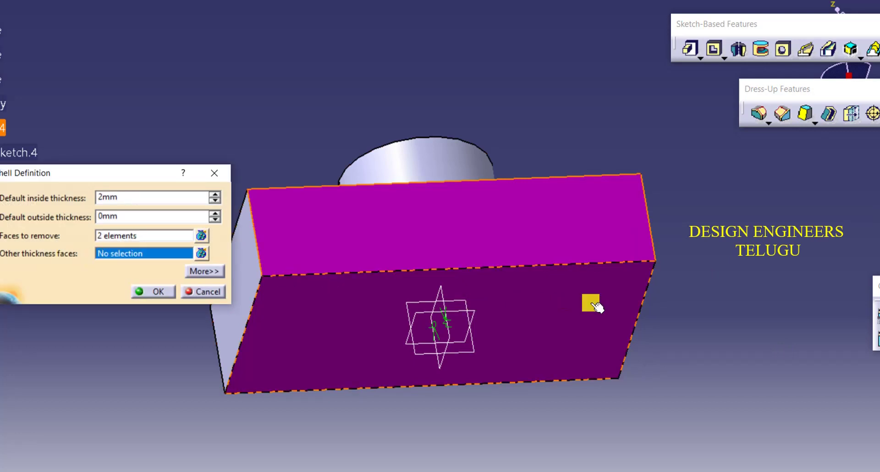
middle_drag(655, 287, 550, 256)
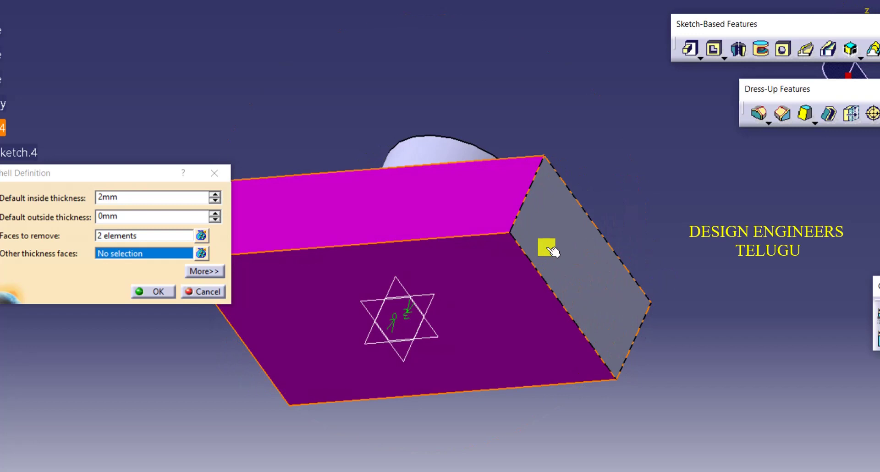
click(551, 255)
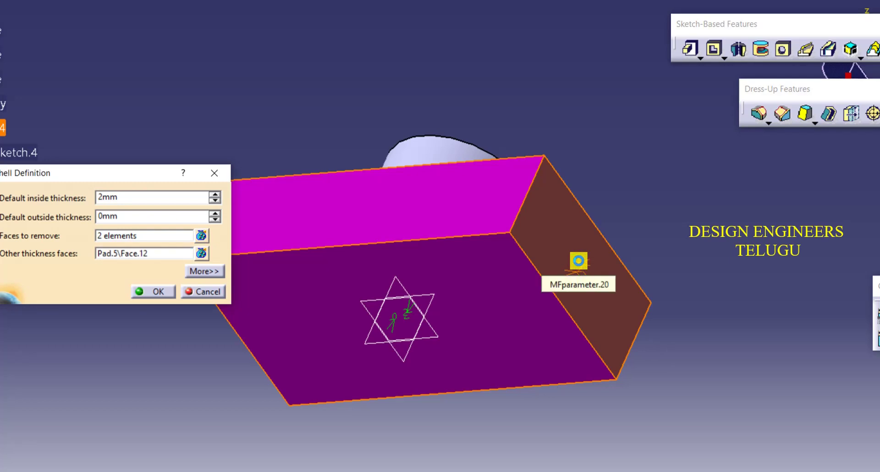
Give that end wall an 11 mm outside thickness, apply the shell, and reopen it
double_click(578, 261)
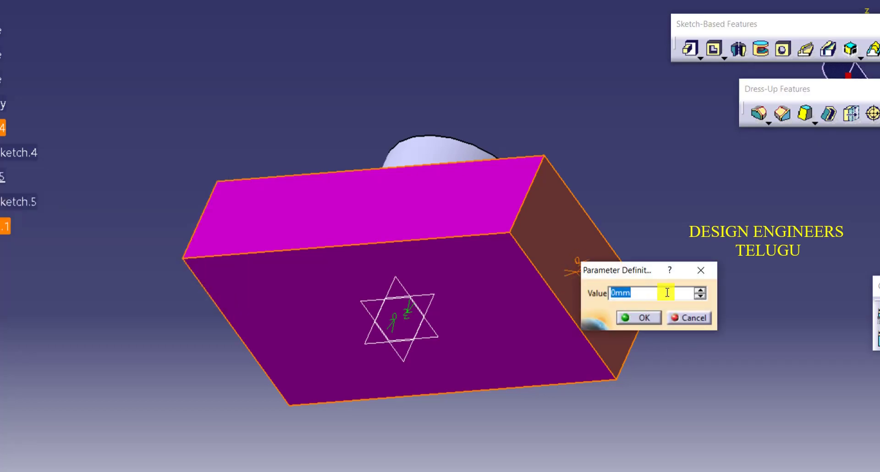
click(654, 271)
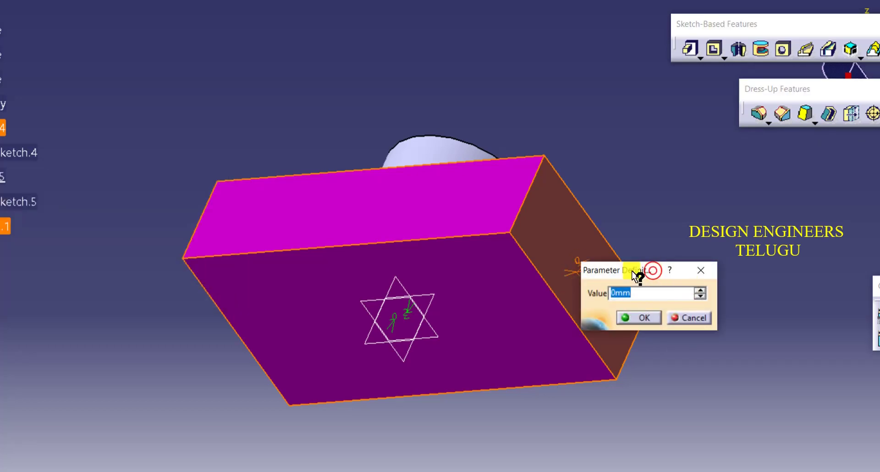
click(700, 289)
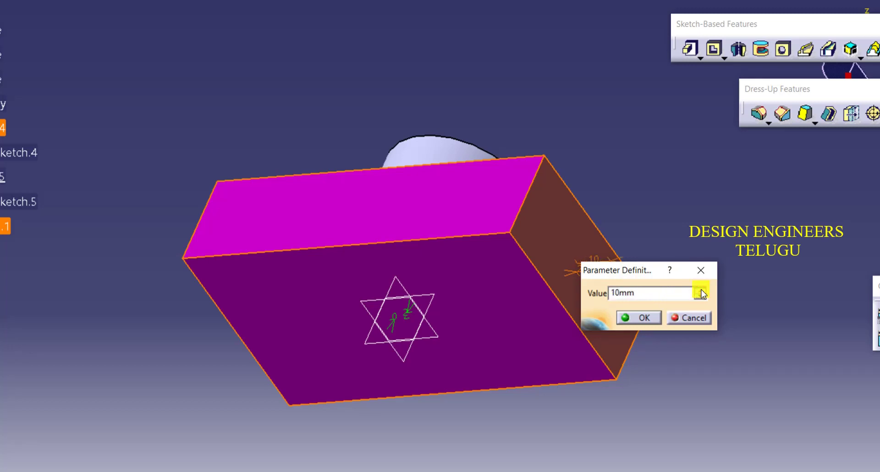
click(643, 316)
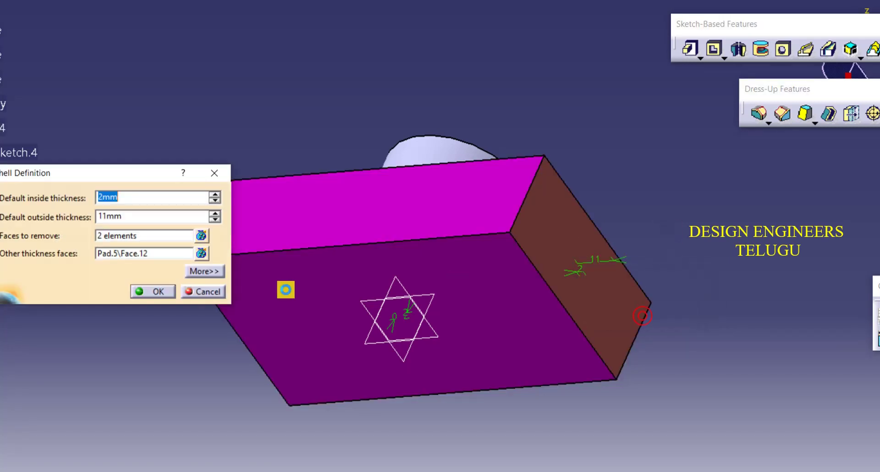
click(153, 294)
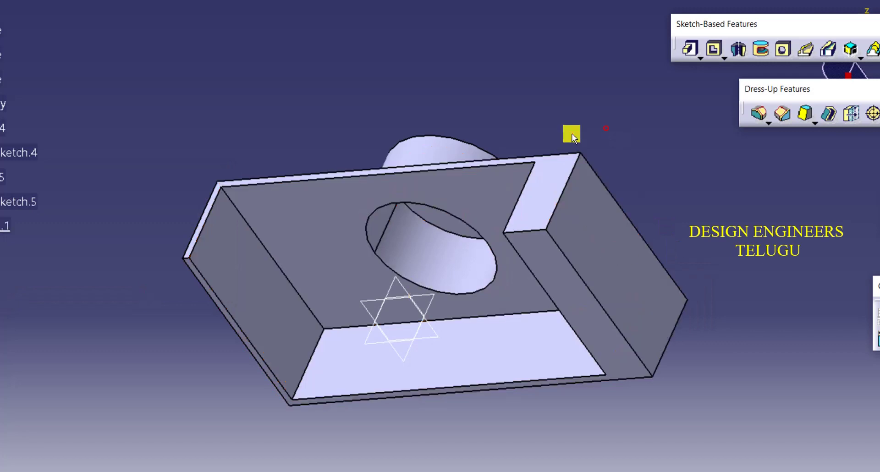
middle_drag(606, 128, 616, 232)
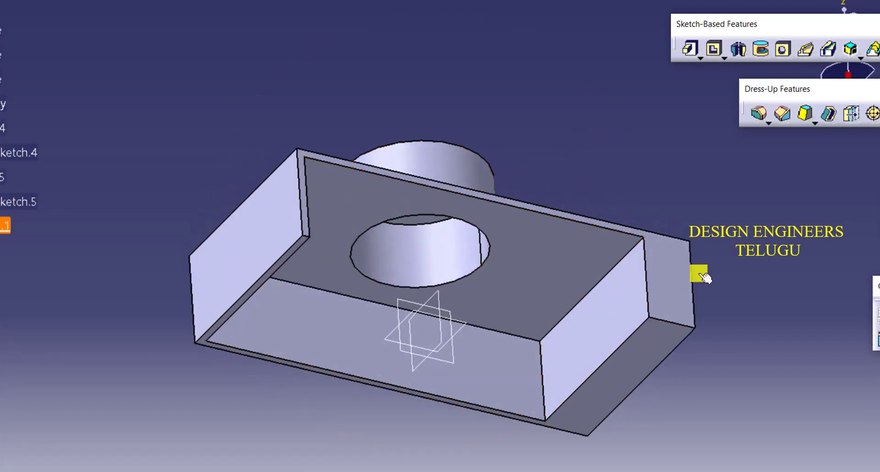
double_click(624, 308)
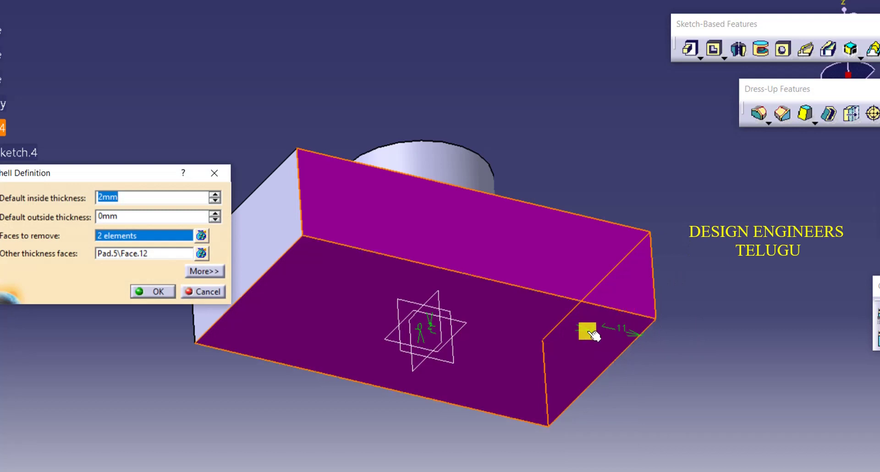
Set the end wall to 8 mm inside and 11 mm outside, then recompute Shell.1
drag(595, 334, 589, 331)
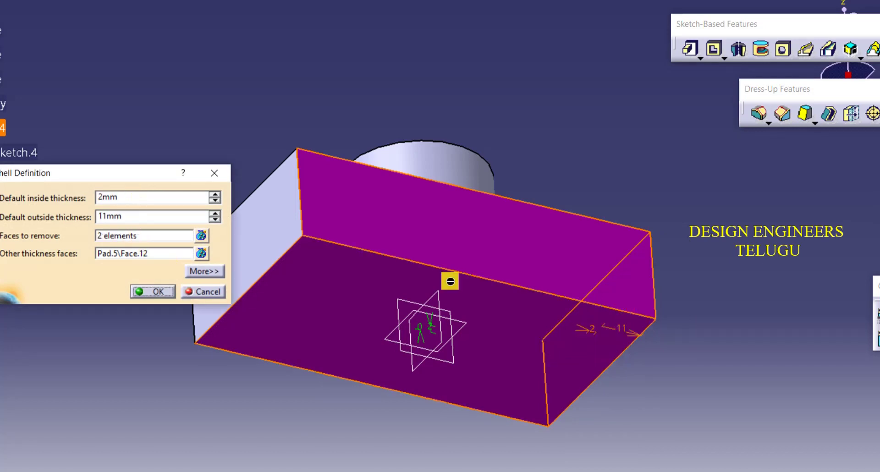
double_click(586, 330)
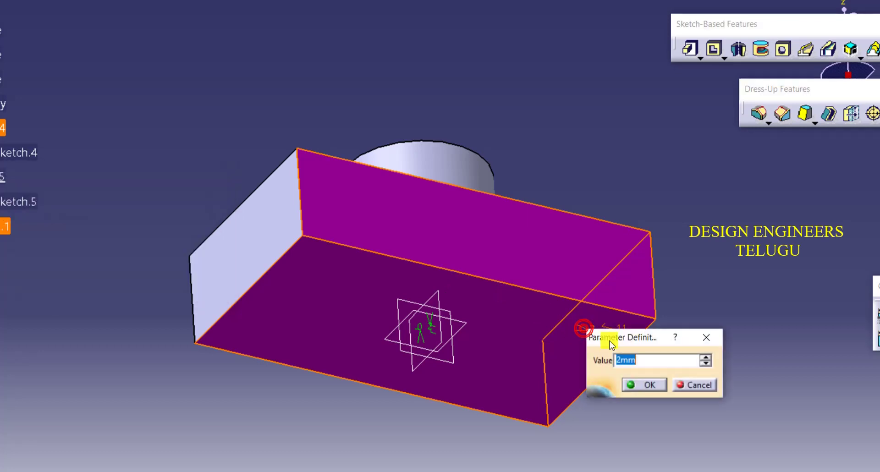
click(708, 357)
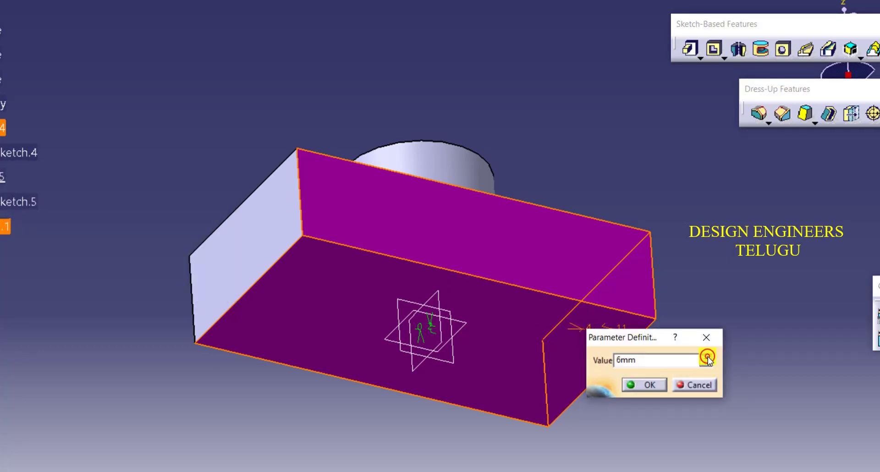
click(647, 385)
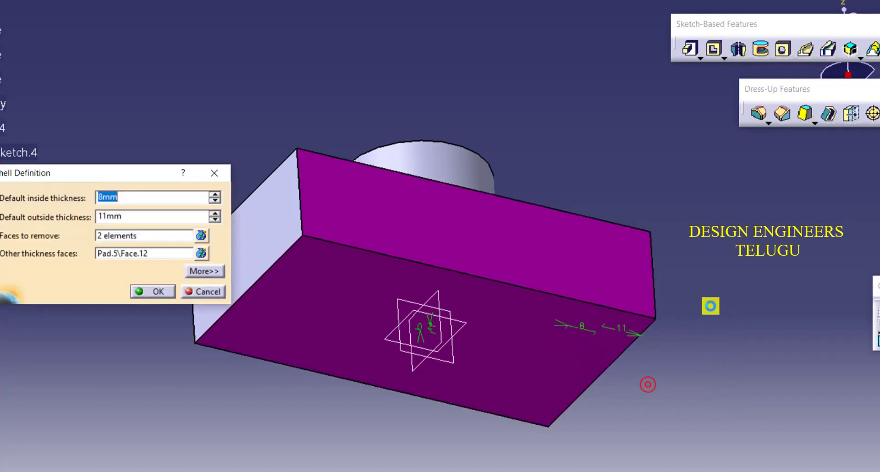
click(155, 291)
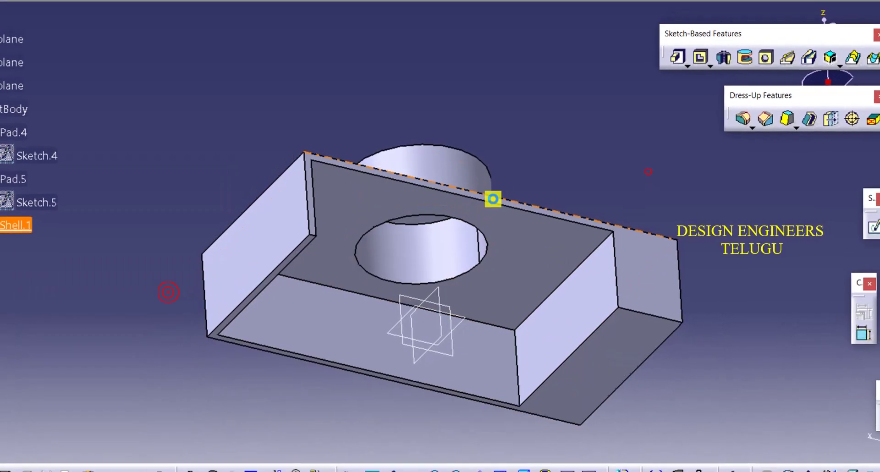
middle_drag(493, 199, 483, 244)
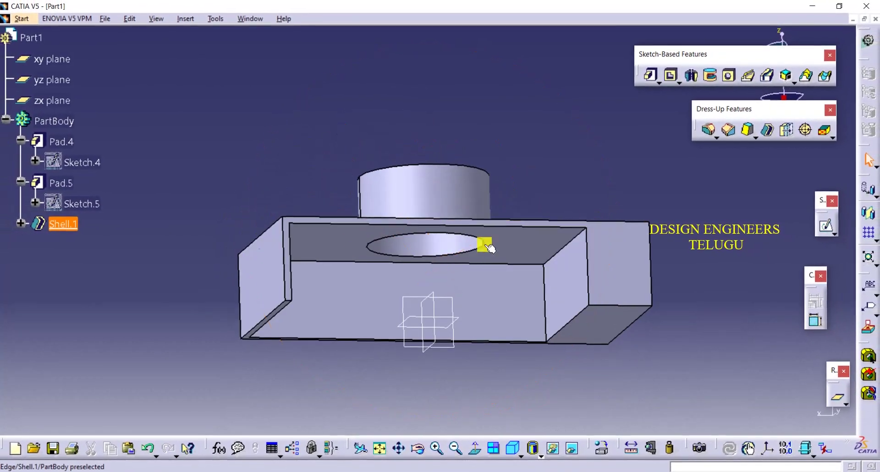
Reconfirm Shell.1 unchanged, then undo and redo the last change with Ctrl+Z
click(556, 273)
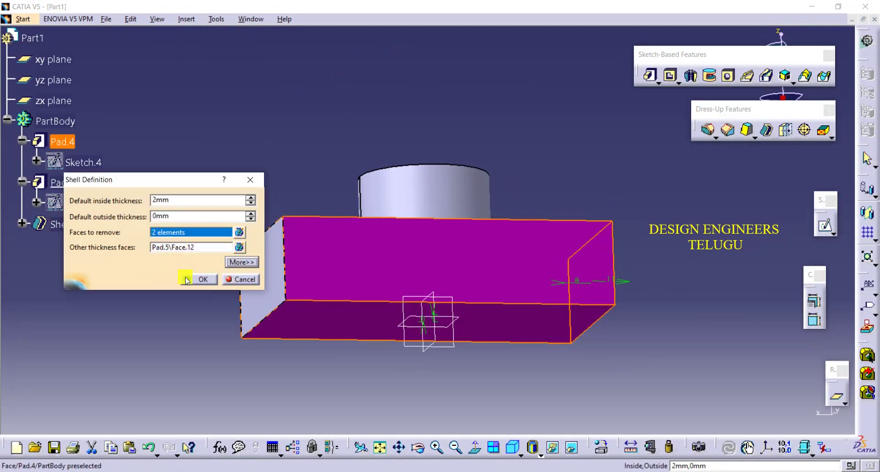
click(191, 277)
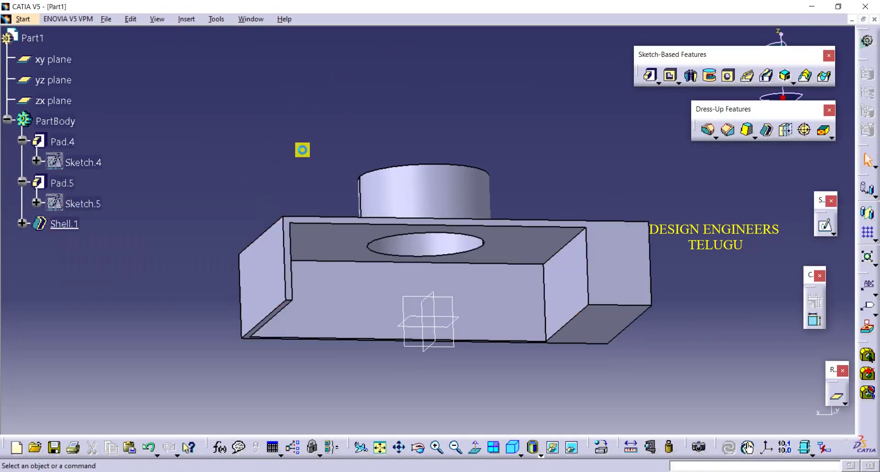
key(ctrl+z)
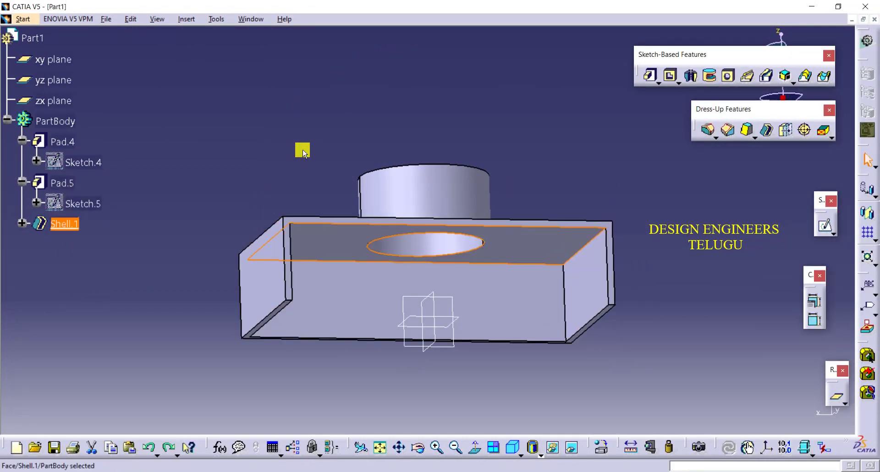
key(ctrl+z)
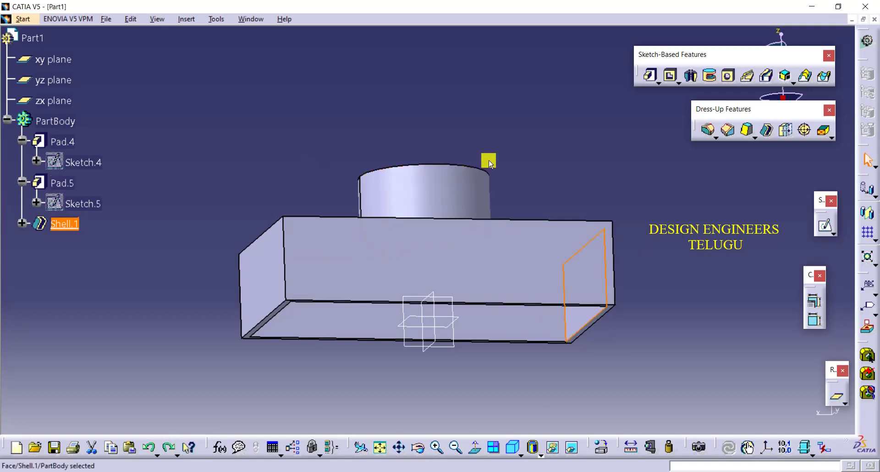
View the open box from above and bring up the Rib/Stiffener flyout
middle_drag(487, 159, 408, 158)
middle_drag(330, 177, 617, 296)
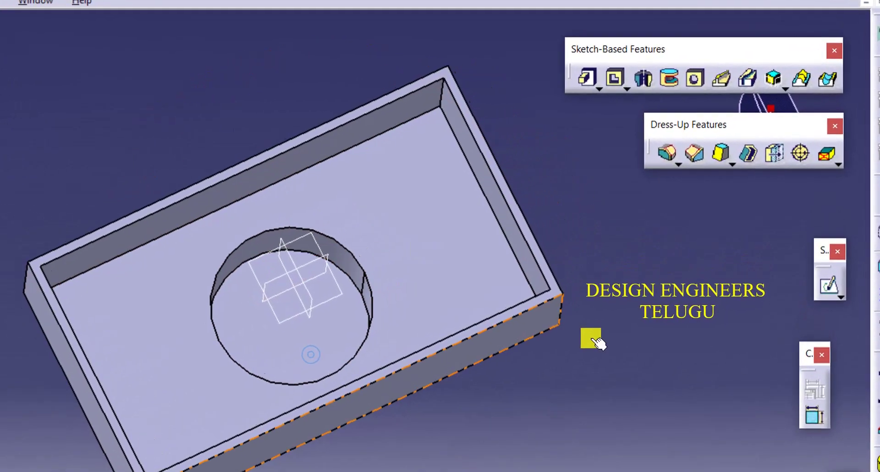
click(789, 86)
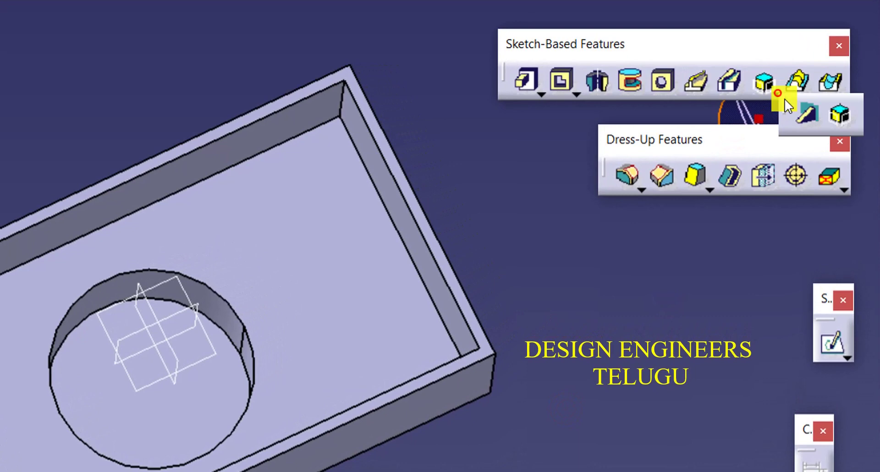
click(814, 112)
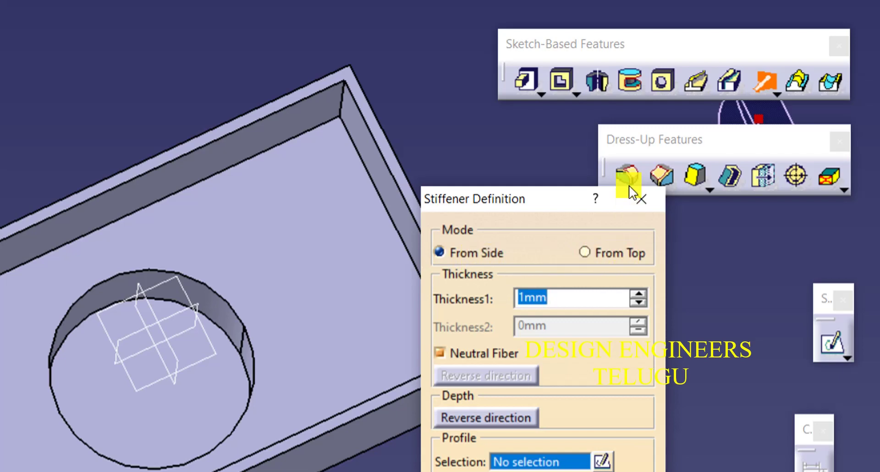
click(642, 199)
middle_drag(655, 373, 495, 470)
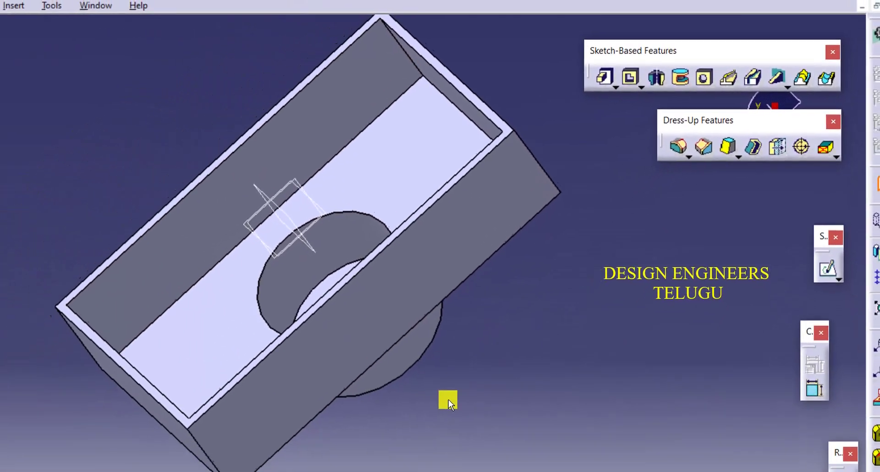
middle_drag(448, 400, 387, 164)
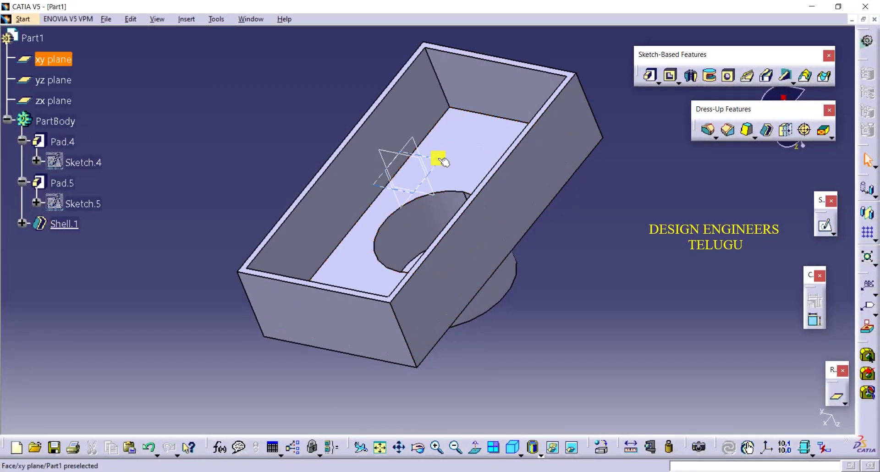
Start a sketch on the xy plane and draw a long diagonal line across the hole circle
click(439, 158)
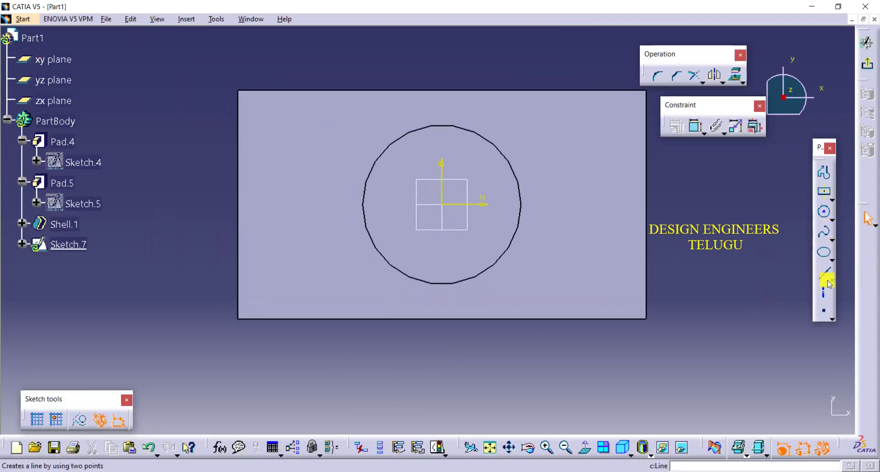
click(828, 283)
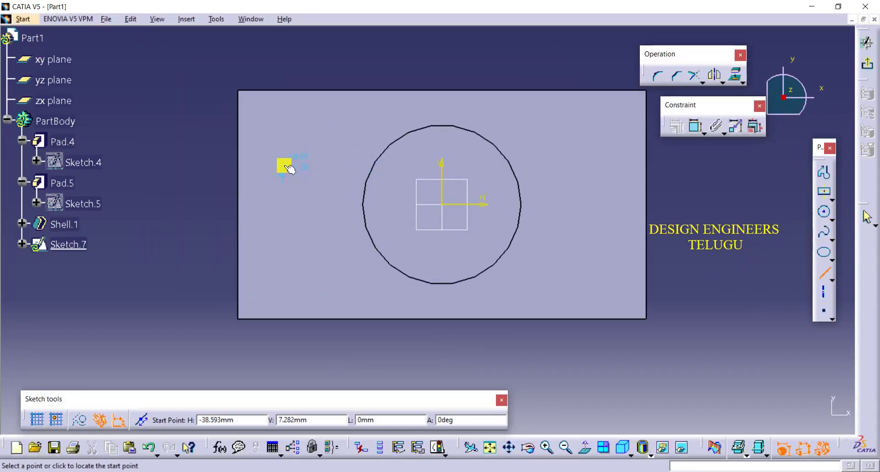
click(282, 150)
click(614, 280)
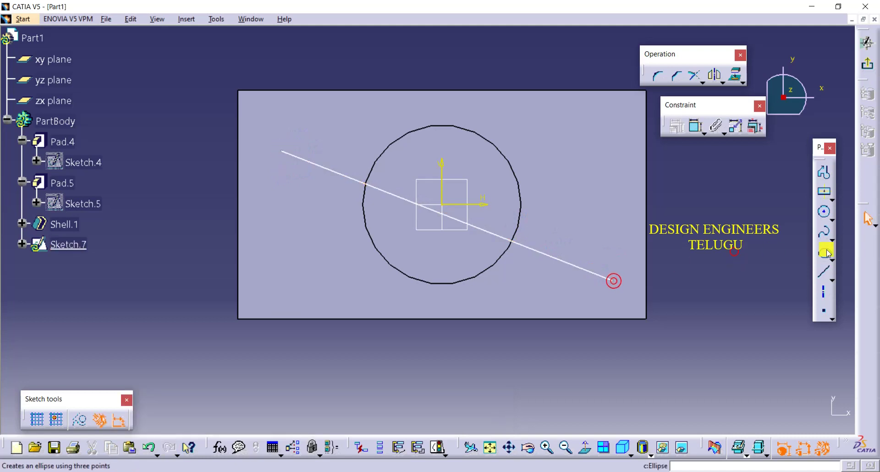
Add four branching rib lines off the long line, then exit the sketch
click(825, 273)
click(527, 246)
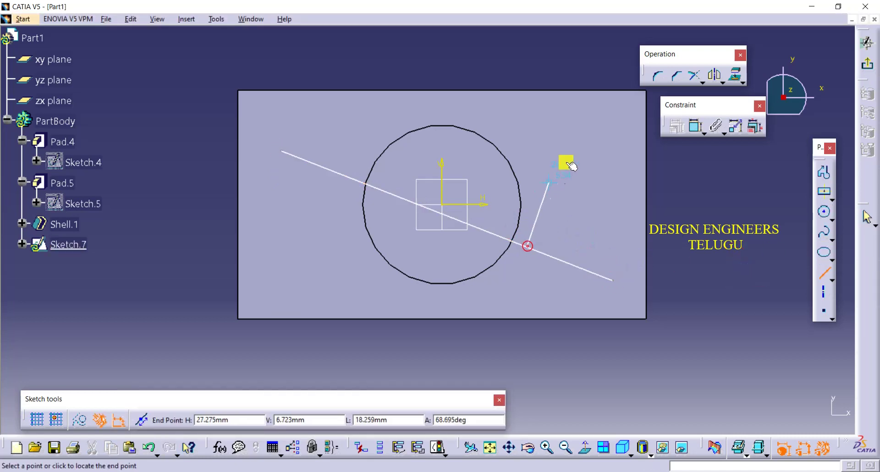
click(549, 138)
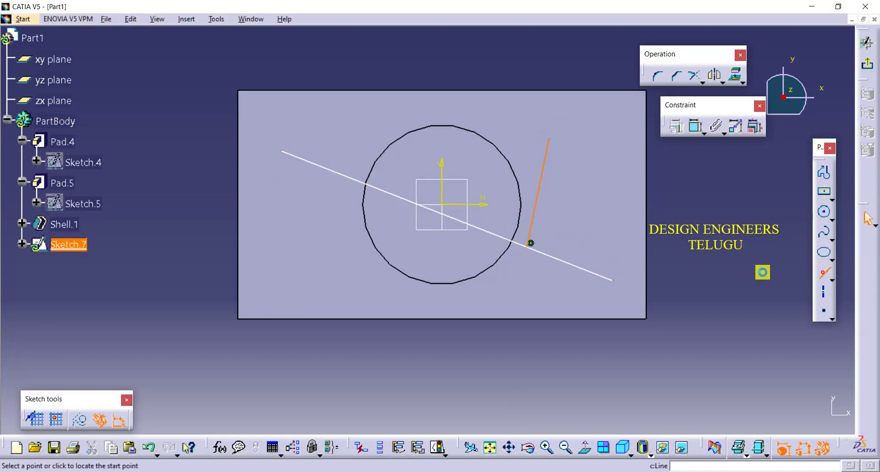
click(351, 178)
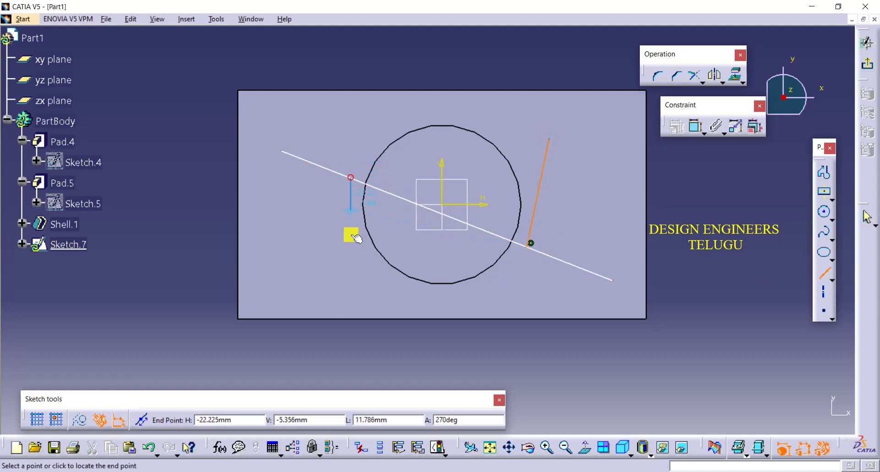
click(351, 273)
click(824, 273)
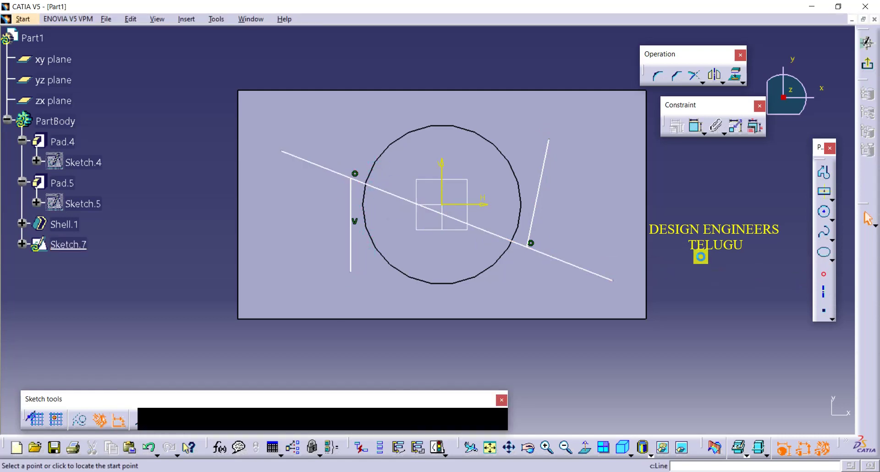
click(399, 192)
click(498, 134)
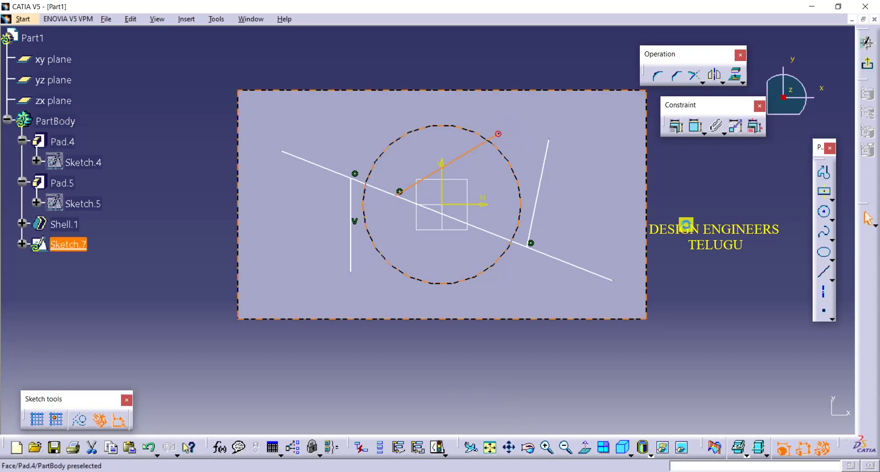
click(824, 272)
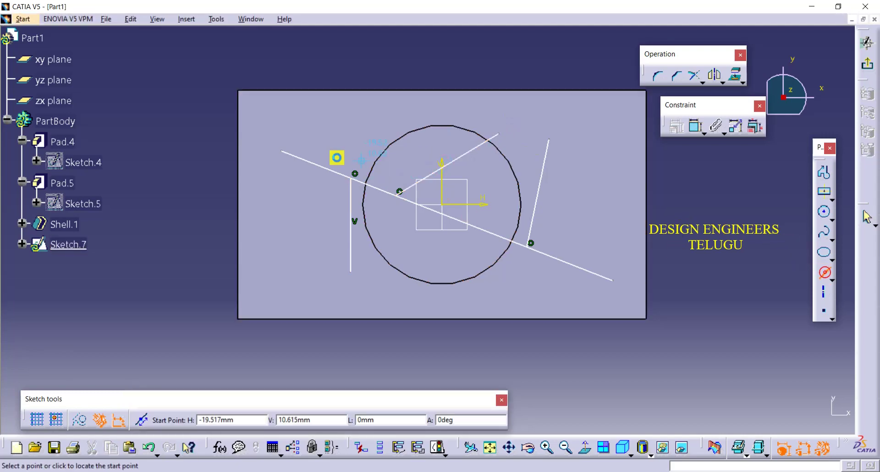
click(307, 161)
click(295, 118)
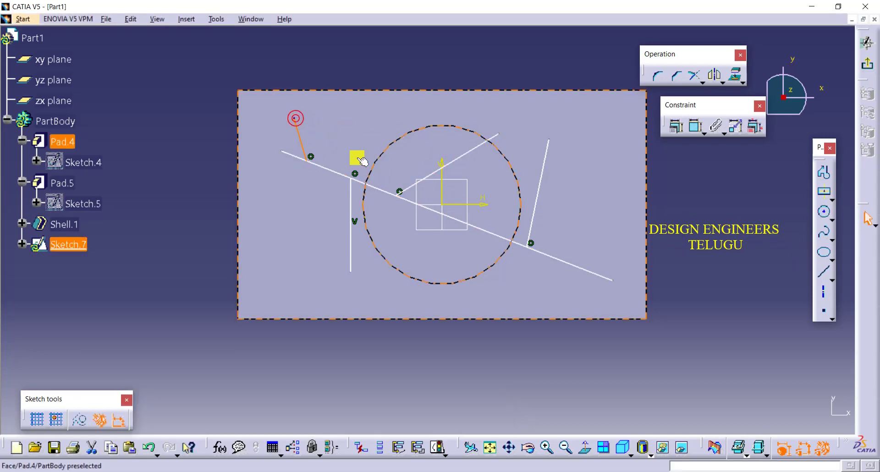
click(867, 43)
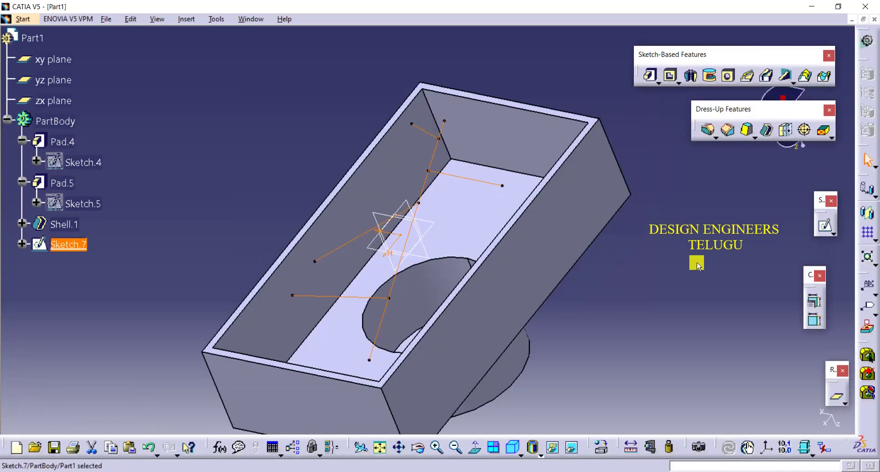
Begin a Stiffener feature using Sketch.7 as its profile
click(696, 266)
mouse_move(595, 291)
middle_down()
mouse_move(507, 307)
mouse_move(507, 370)
mouse_move(466, 365)
middle_up()
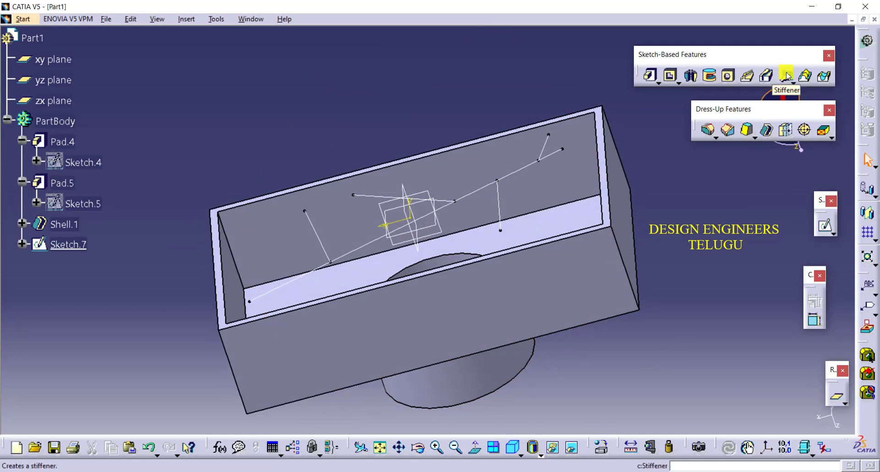
click(787, 74)
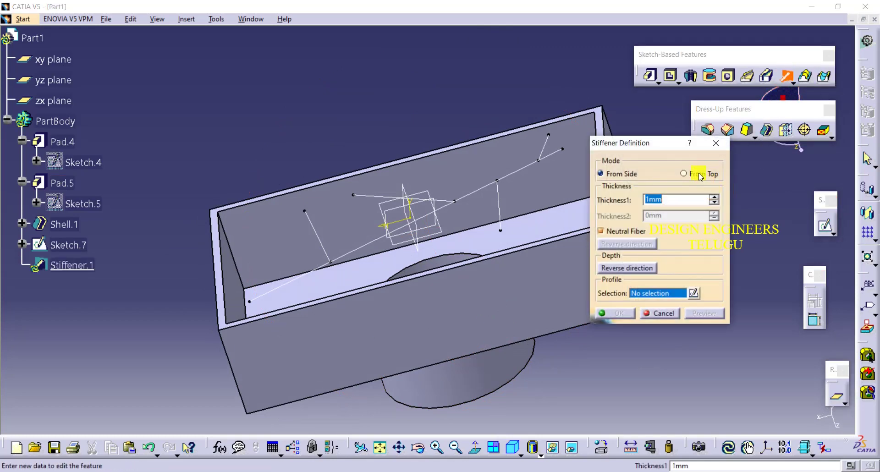
drag(641, 146, 738, 137)
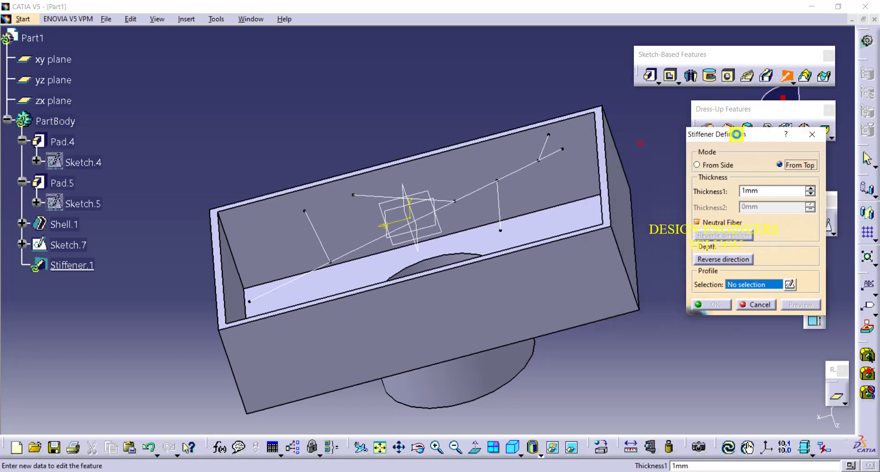
click(516, 172)
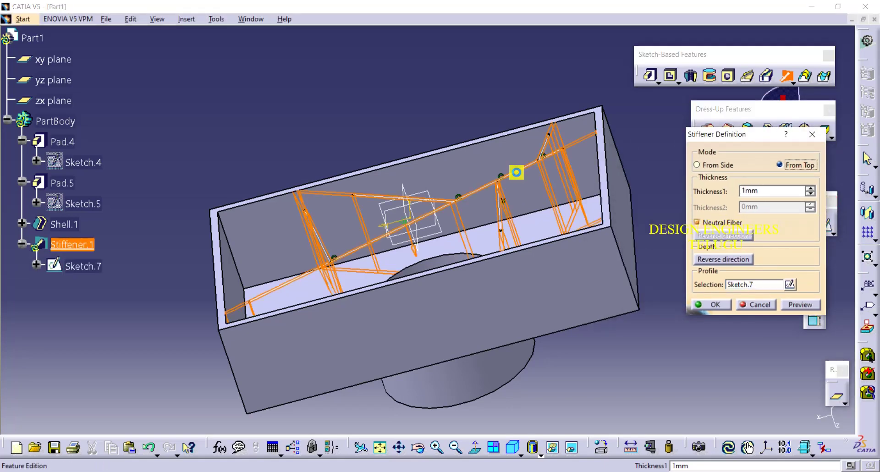
Set the stiffener thickness to 2mm in From Top mode and create the ribs
middle_drag(493, 218, 535, 272)
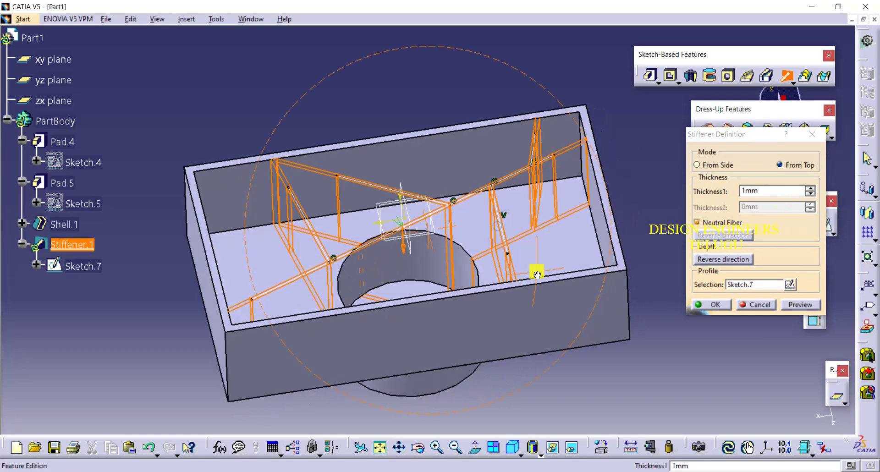
click(811, 189)
click(713, 164)
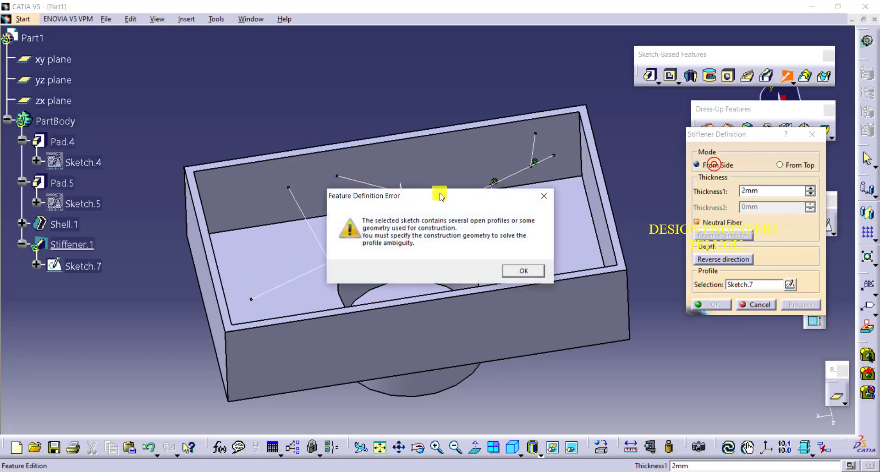
click(542, 197)
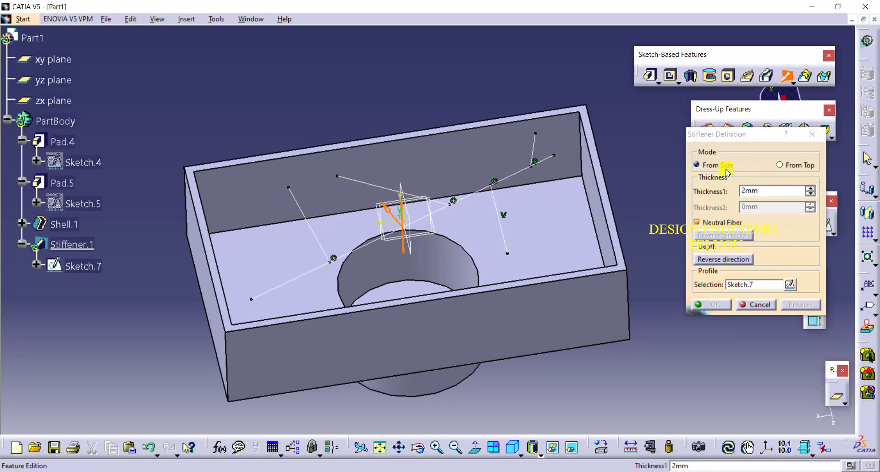
click(802, 165)
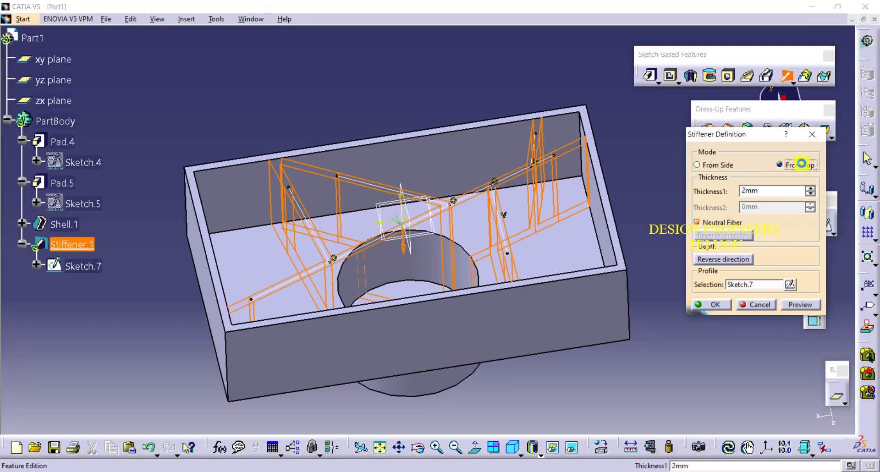
click(727, 303)
middle_drag(507, 228, 330, 316)
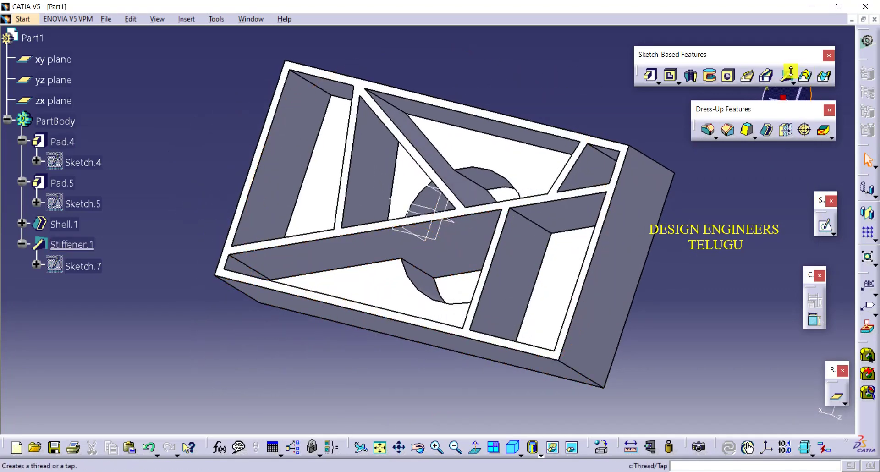
middle_drag(458, 226, 370, 197)
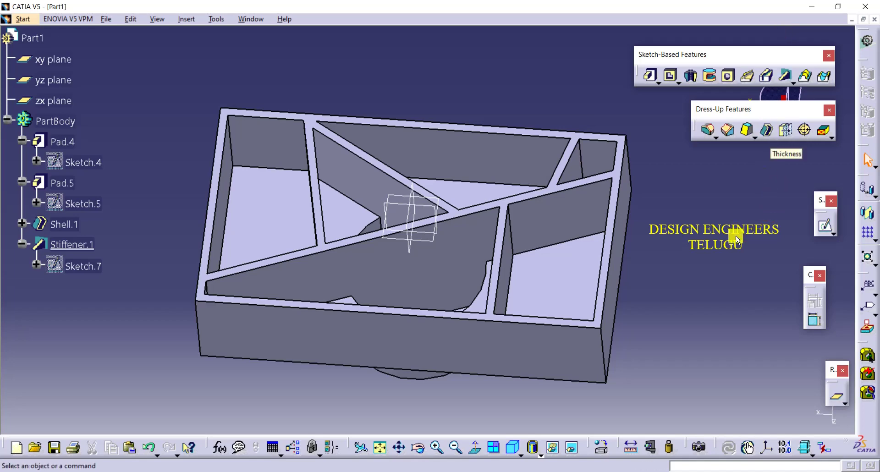
Thicken the outer right side face of the box by 4mm
click(784, 133)
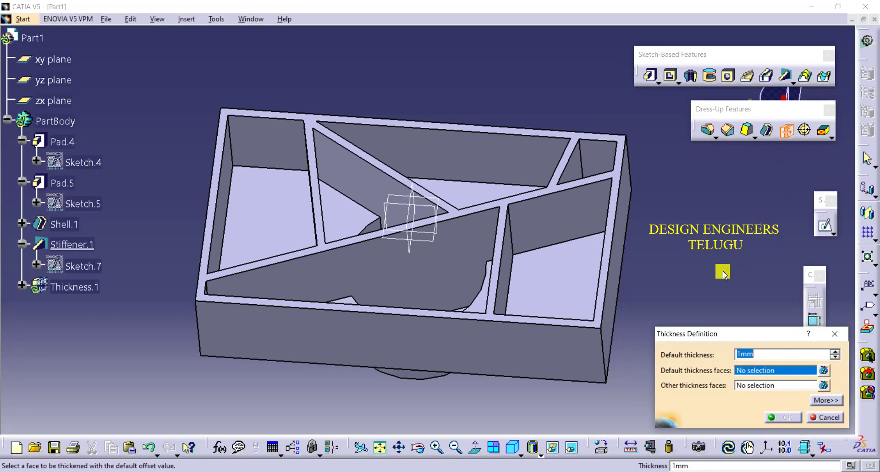
middle_drag(724, 275, 625, 273)
click(619, 272)
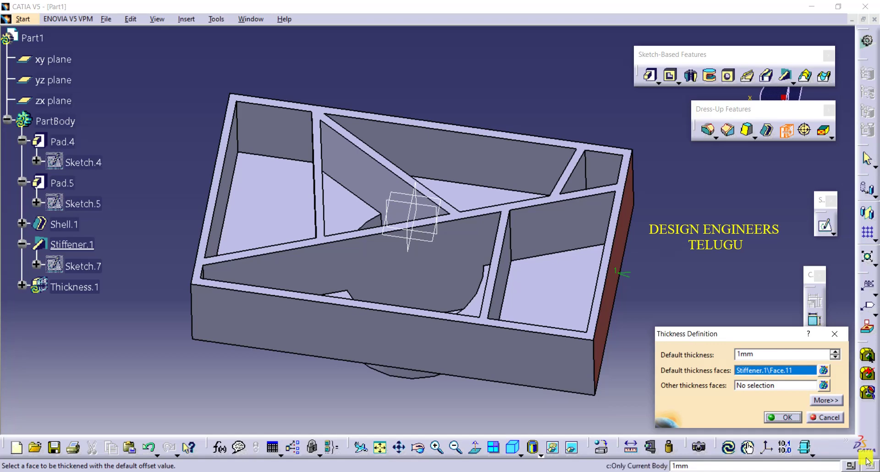
click(834, 351)
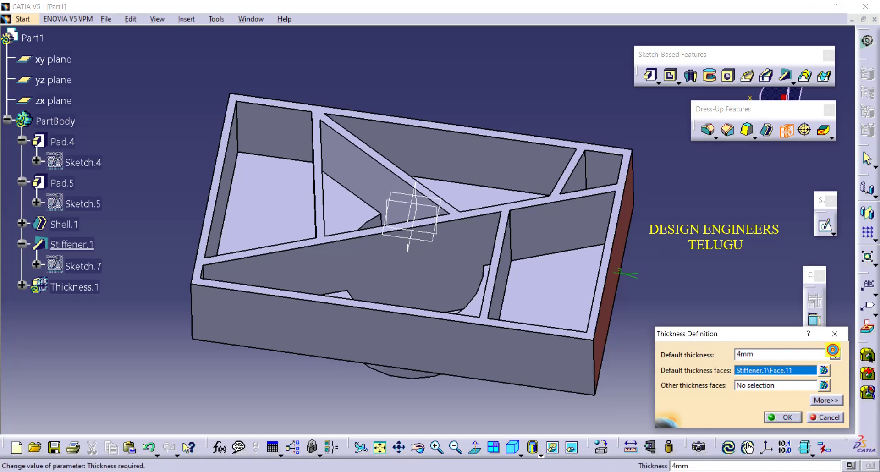
click(834, 351)
click(782, 417)
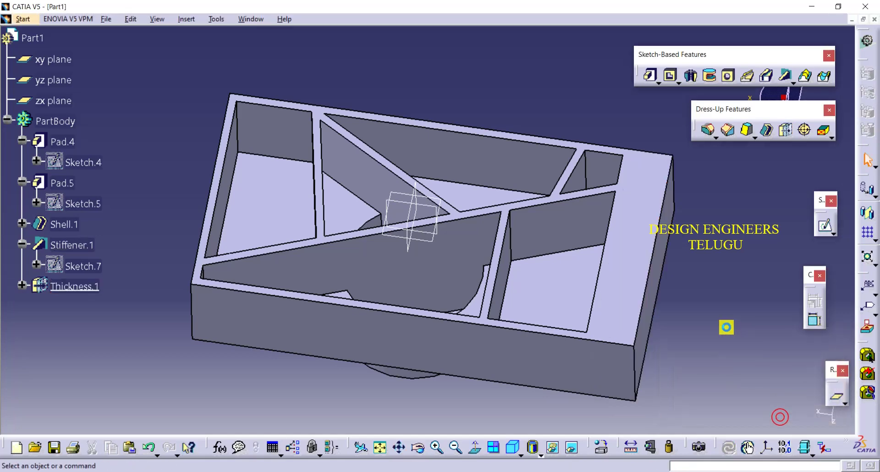